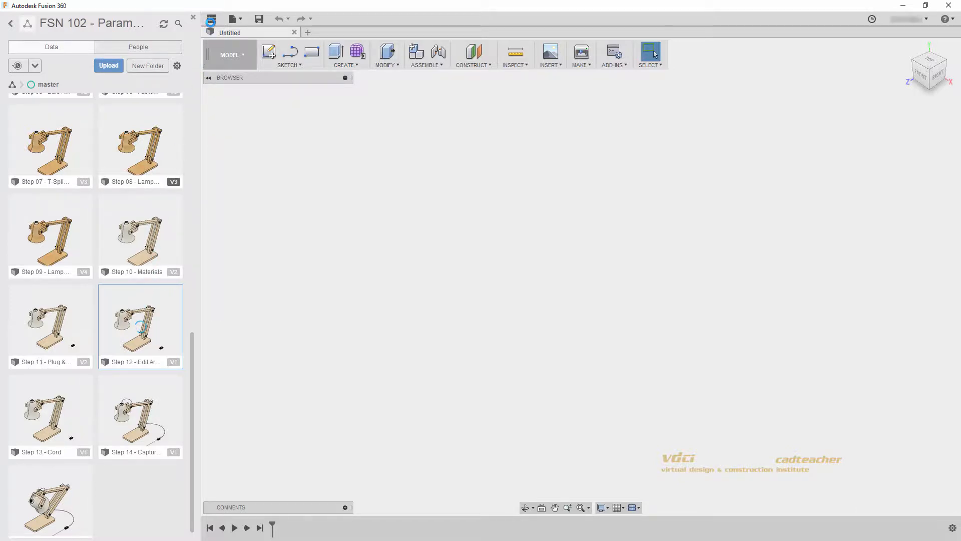
- Hide the project data list and examine the lamp's arms from several sides
click(211, 19)
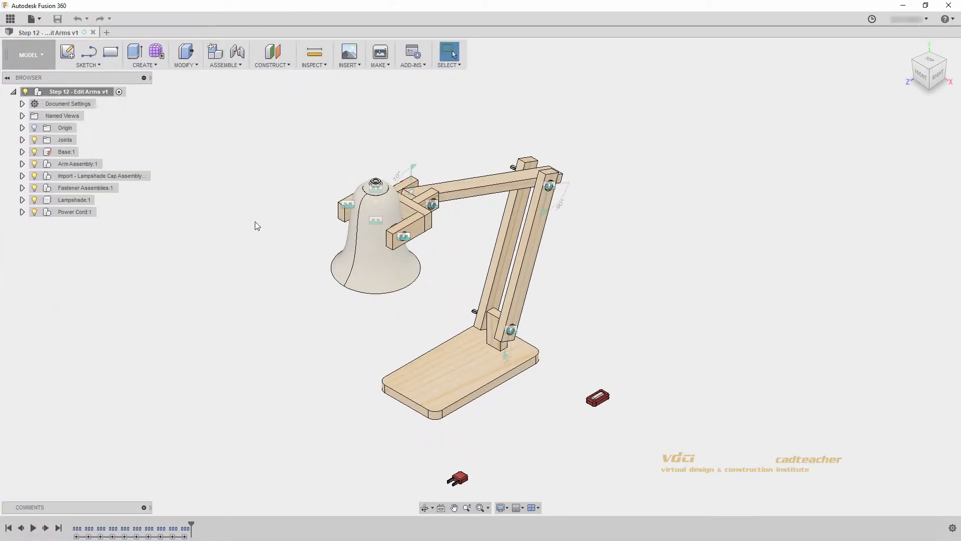
shift+middle_drag(470, 328, 391, 320)
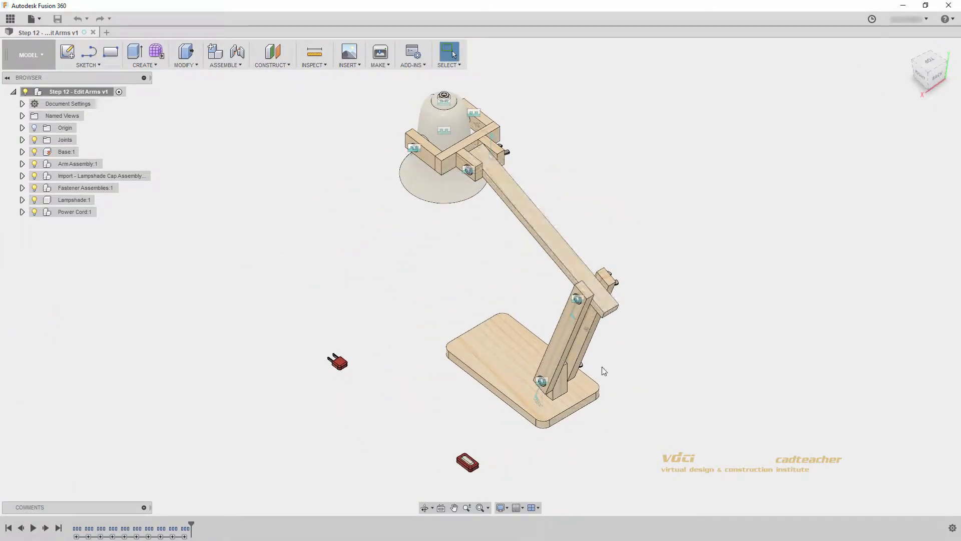
shift+middle_drag(603, 369, 495, 354)
key(Escape)
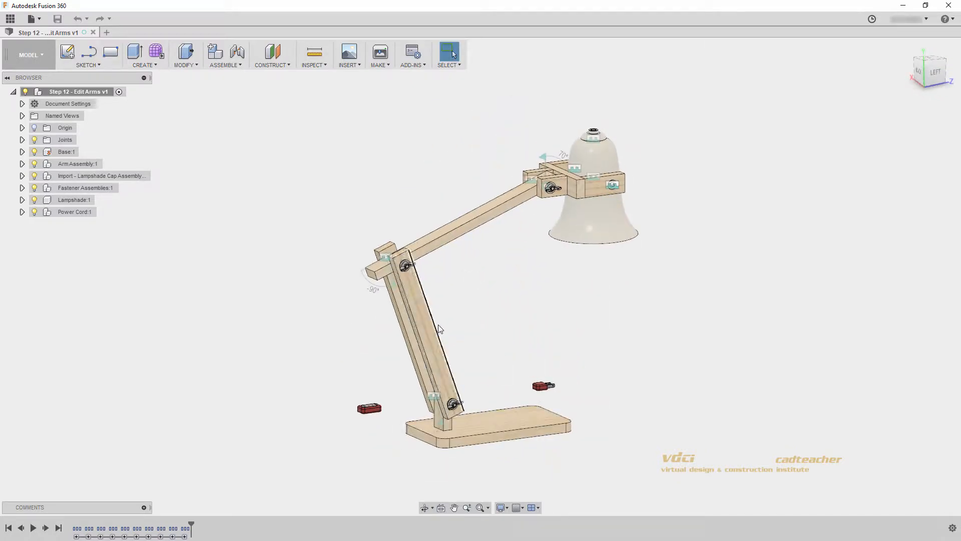
shift+middle_drag(428, 329, 488, 393)
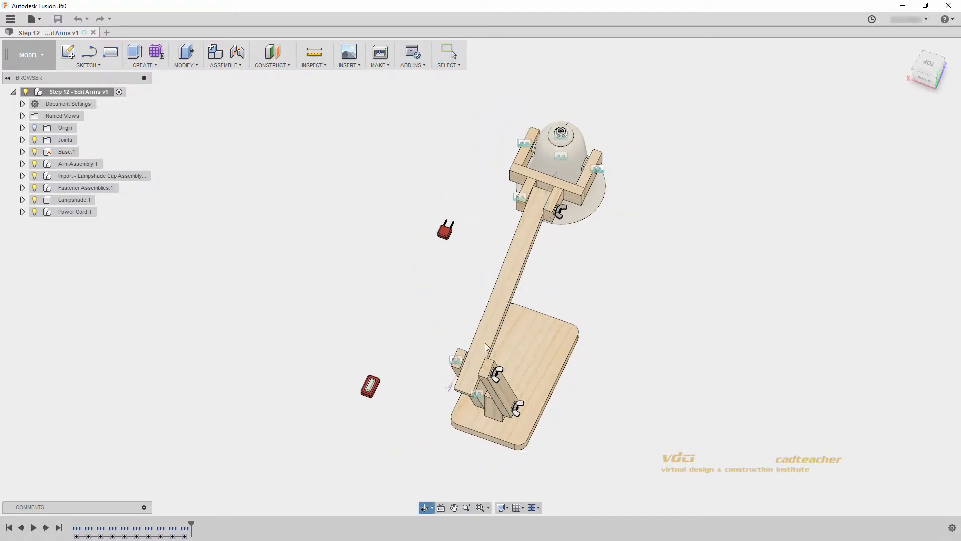
- Place a sketch point on the top face of the upper arm, near its lampshade end
scroll(519, 240, up, 5)
middle_drag(496, 236, 420, 249)
click(95, 65)
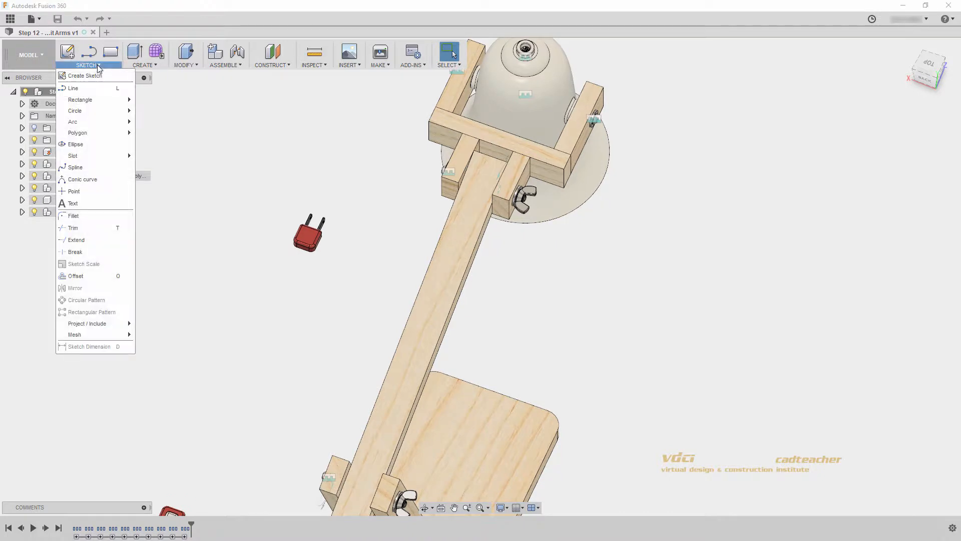
click(87, 192)
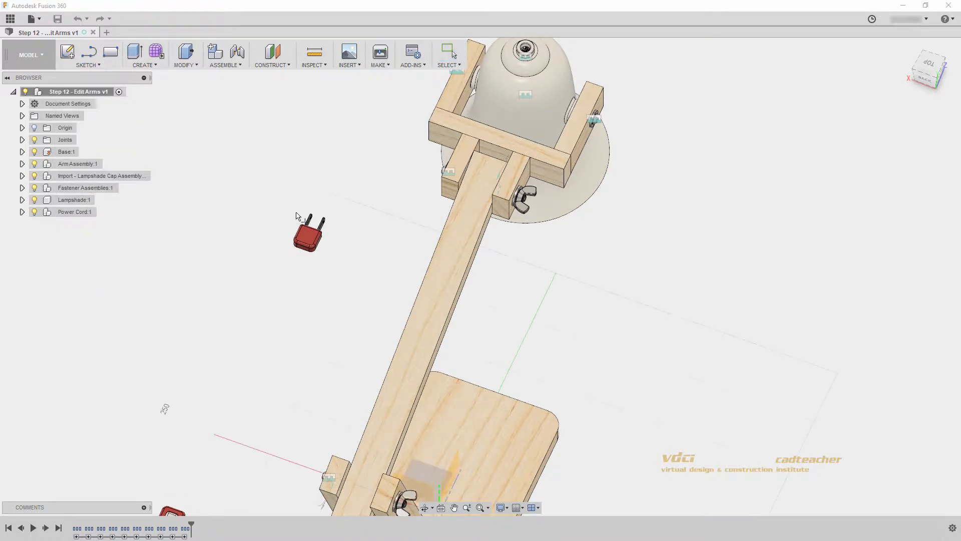
click(470, 204)
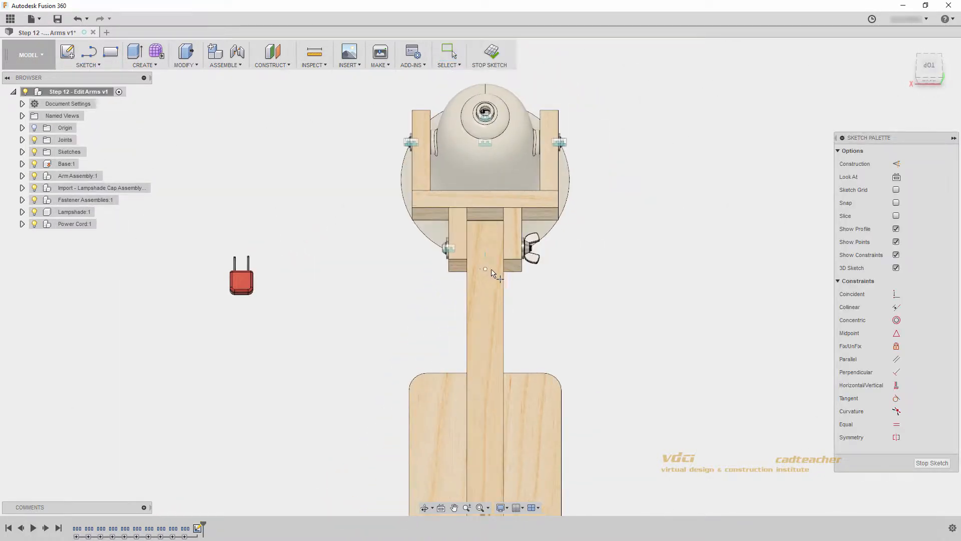
- Cut a simple hole about 12.5 mm in diameter and 80 mm deep at the sketch point on the upper arm
click(190, 67)
mouse_move(157, 66)
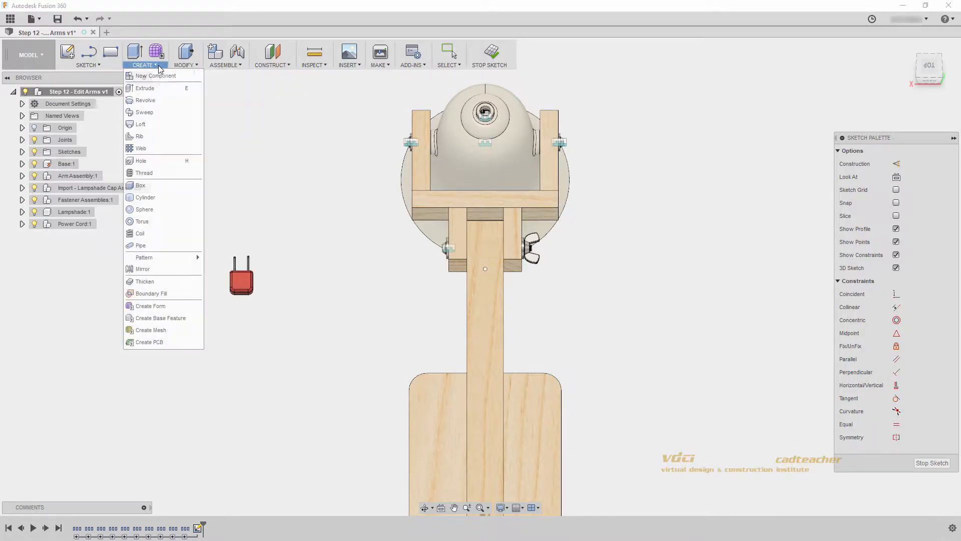
click(173, 161)
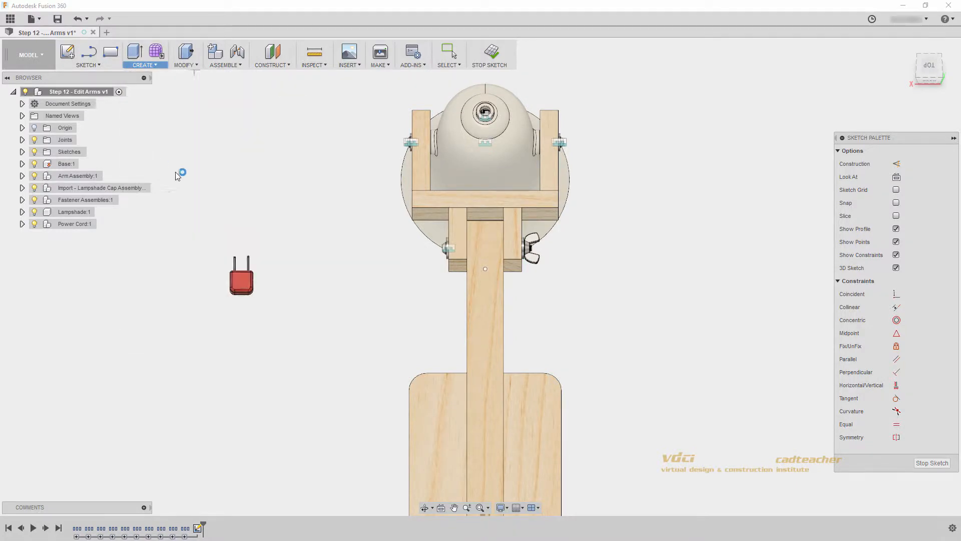
click(478, 209)
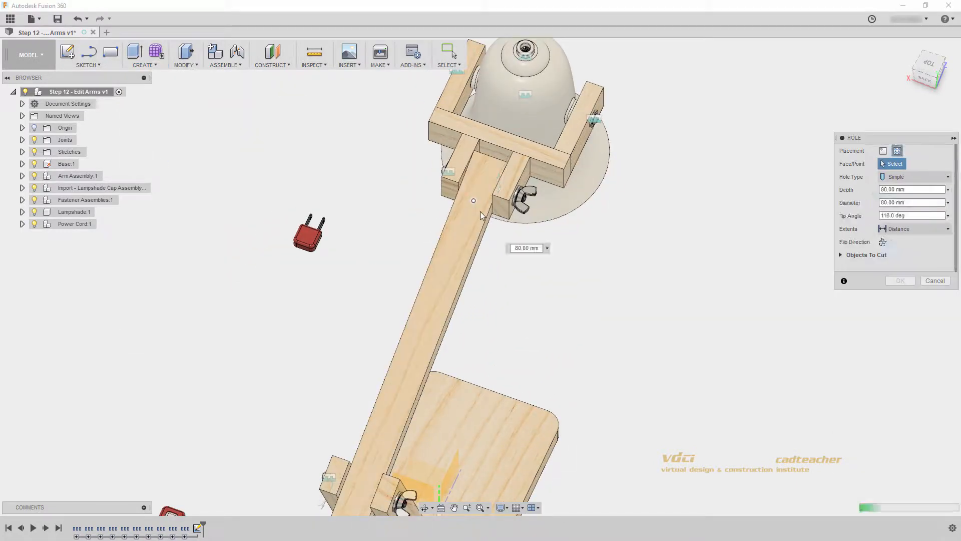
drag(440, 236, 483, 200)
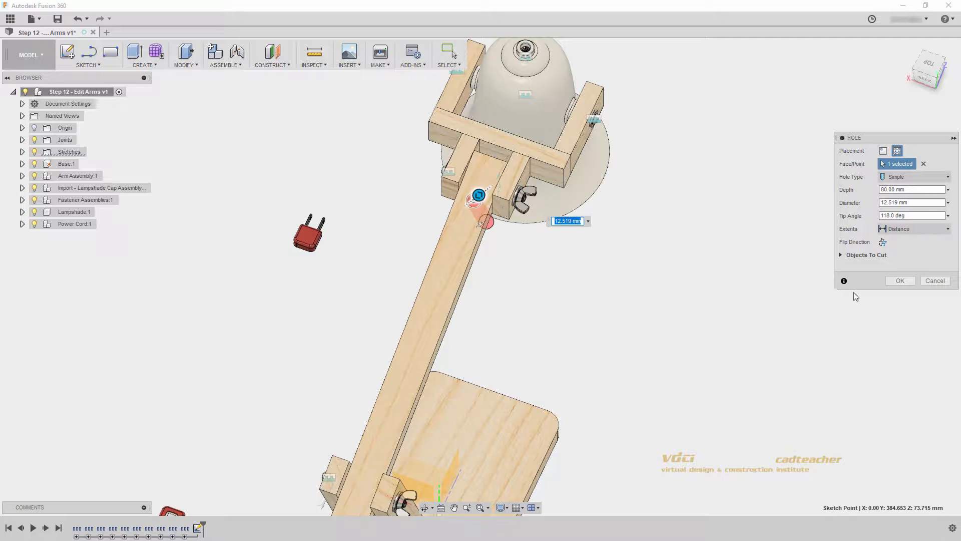
click(900, 281)
- Check the features in the third timeline group, collapse it again, and expand the second group
shift+middle_drag(617, 345, 508, 328)
scroll(519, 359, down, 1)
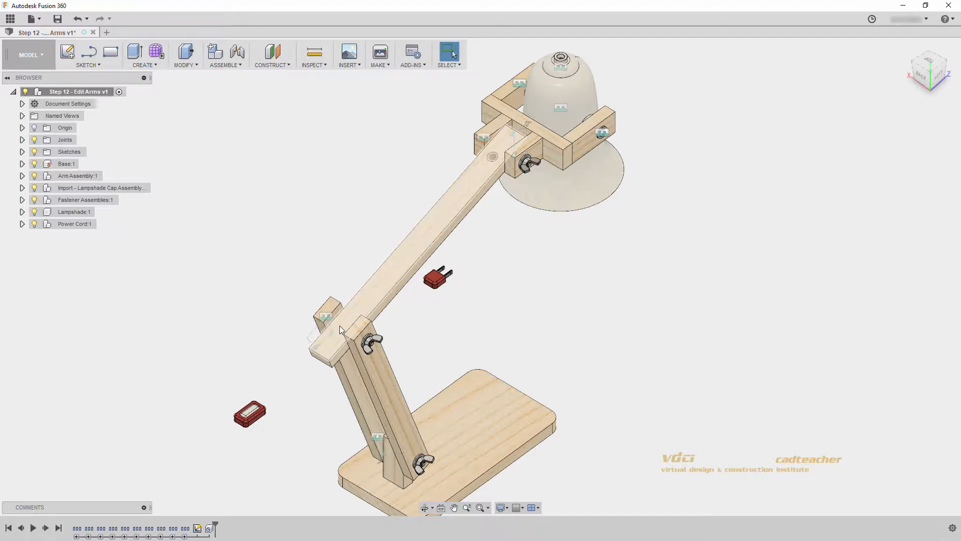
click(100, 536)
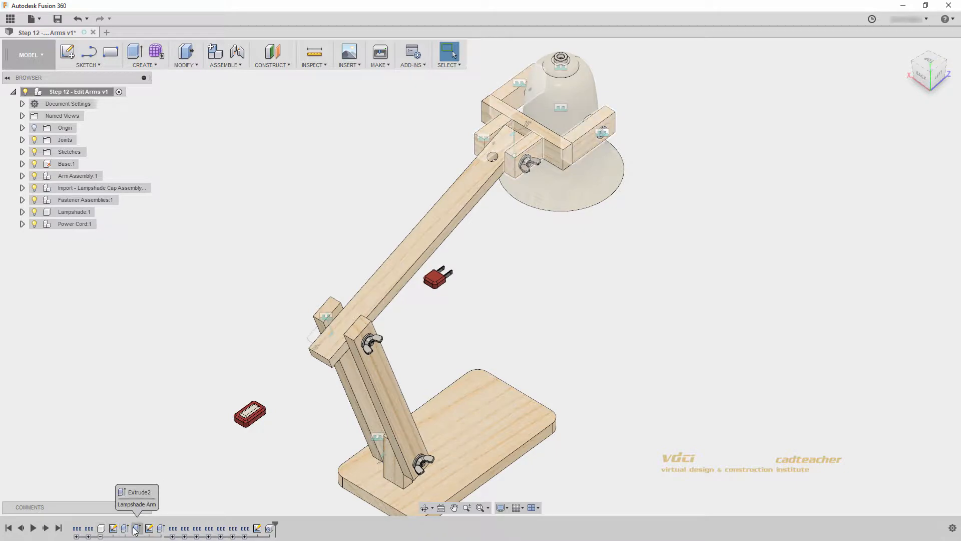
click(100, 537)
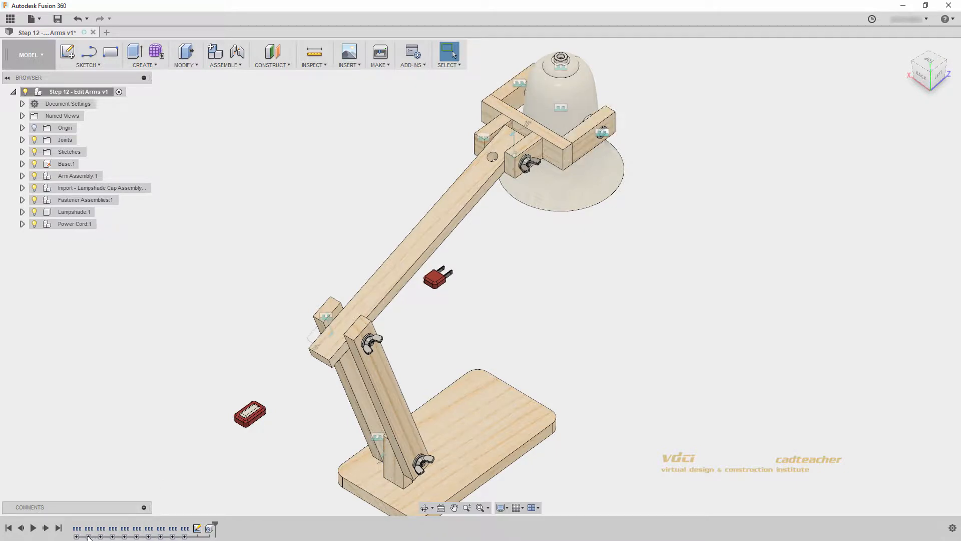
click(88, 536)
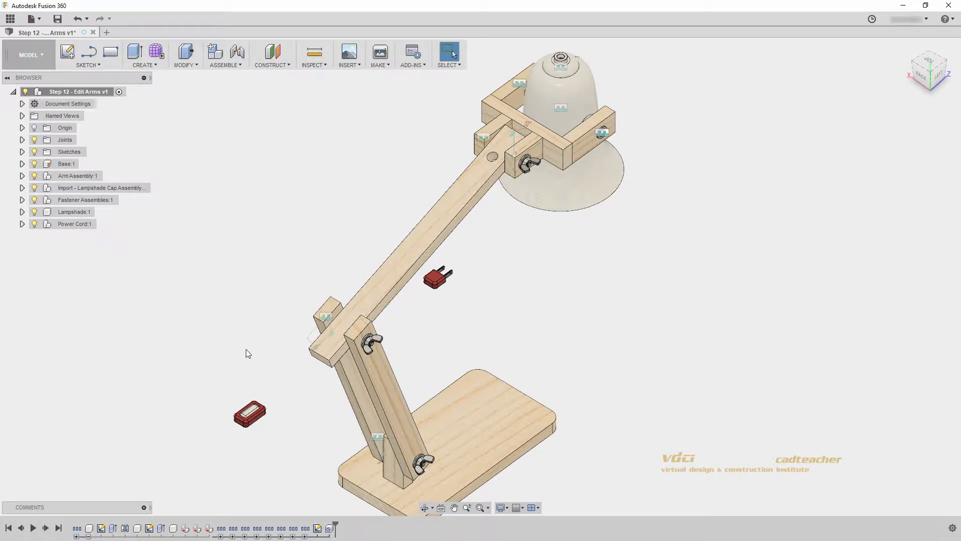
- Undo the upper arm's hole and the sketch containing its point
click(77, 19)
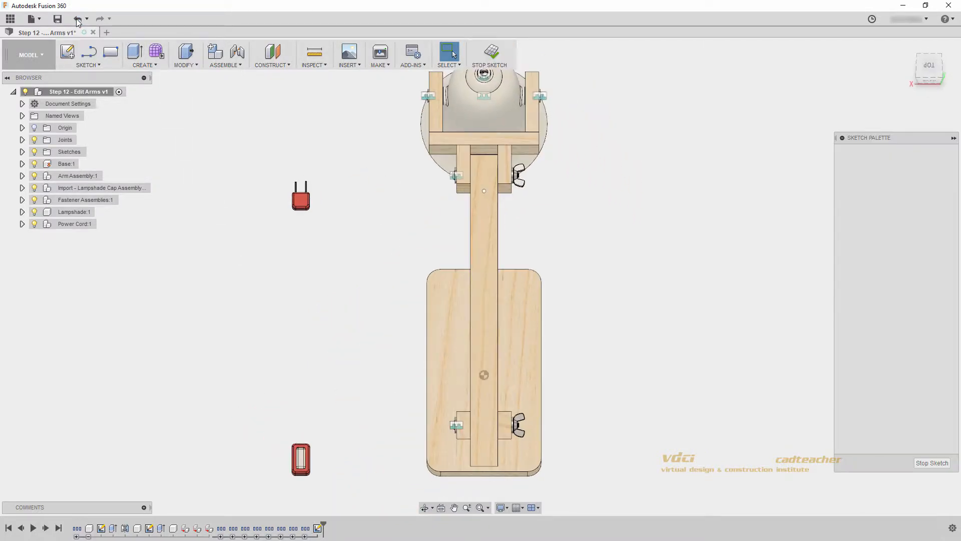
click(77, 19)
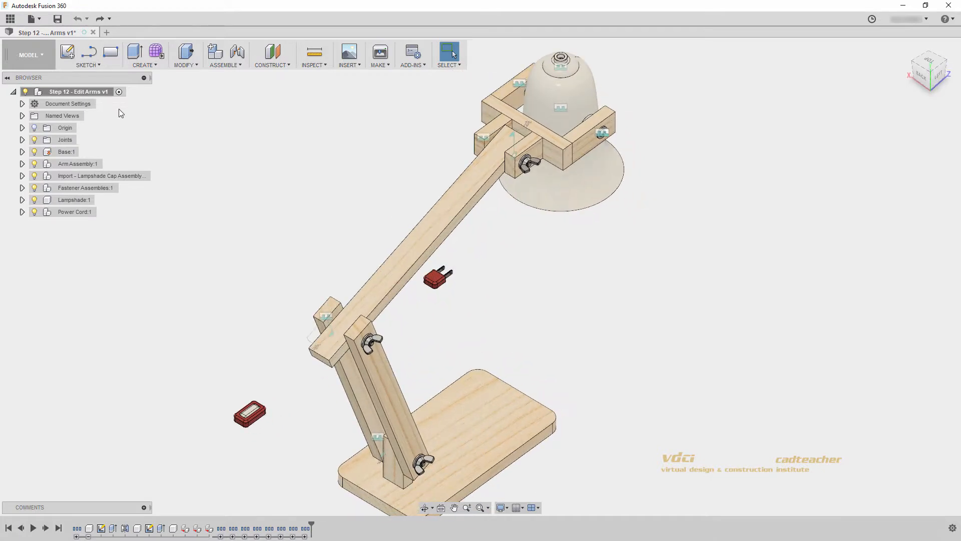
- Roll the timeline back to just after the lower arm's mirror feature and activate the Lower Arm(Mirror) component
drag(314, 523, 125, 515)
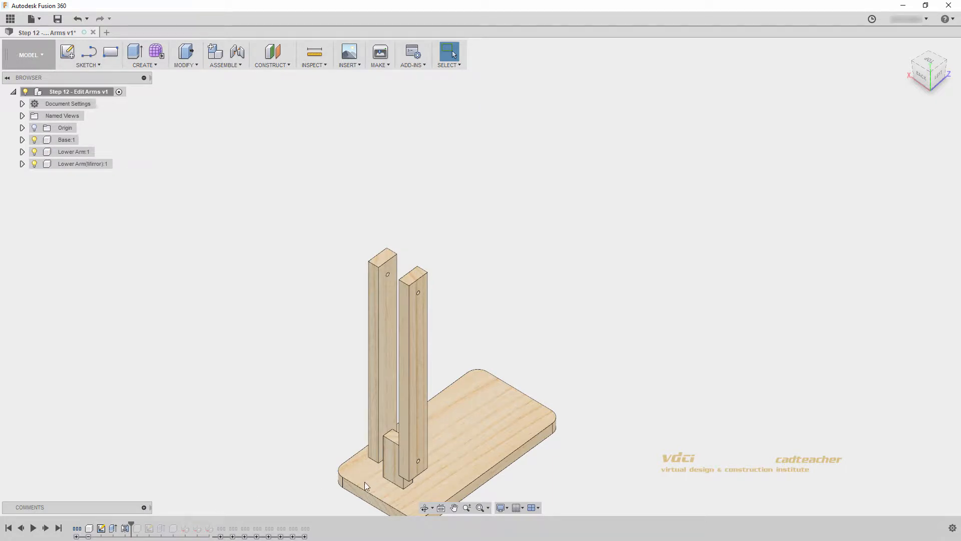
shift+middle_drag(422, 418, 439, 313)
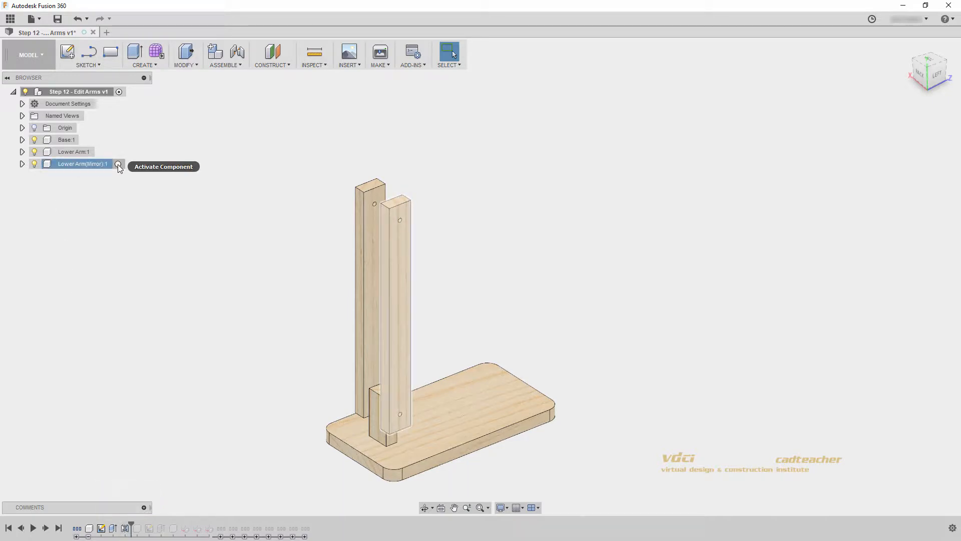
click(118, 164)
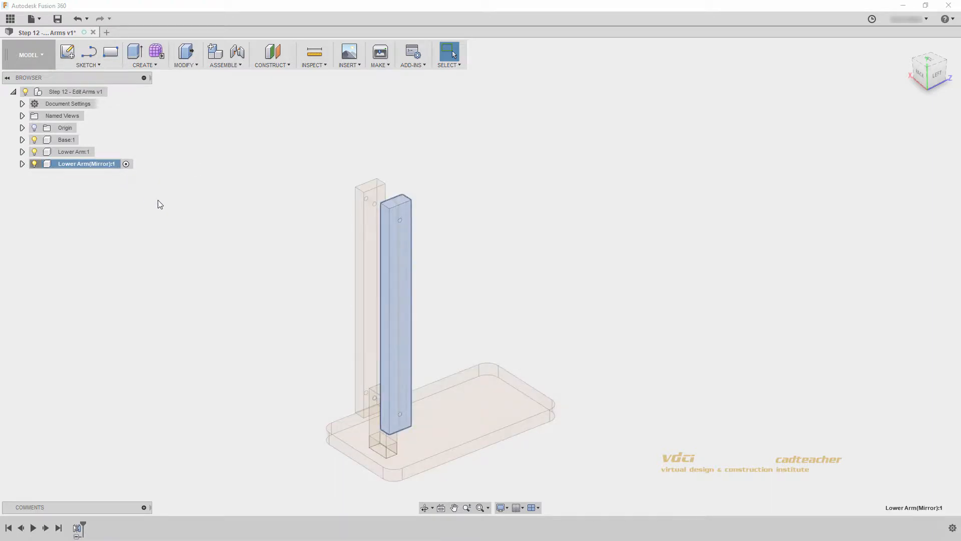
- Start a sketch on the outer face of the mirrored lower arm and place two points, one near each existing hole
click(67, 51)
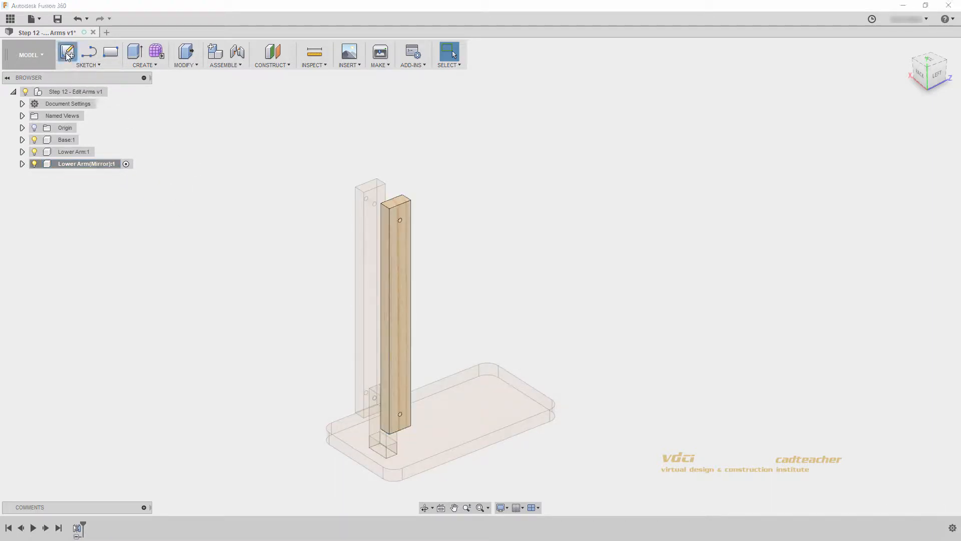
click(401, 252)
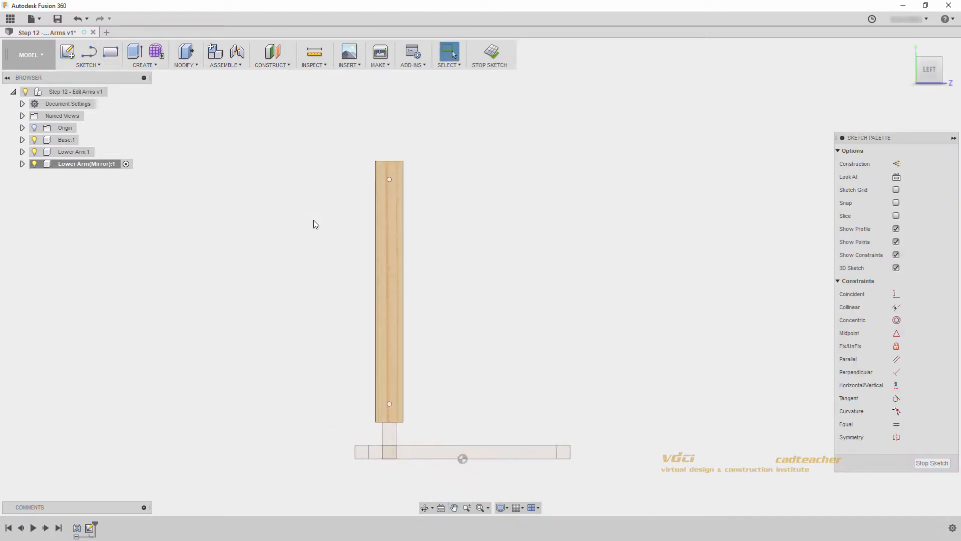
click(88, 64)
click(90, 195)
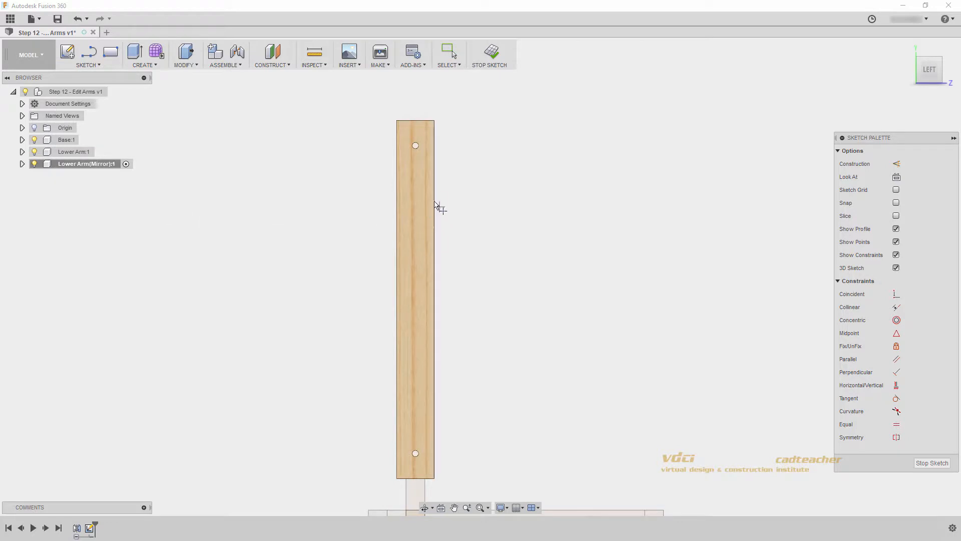
click(419, 185)
key(Escape)
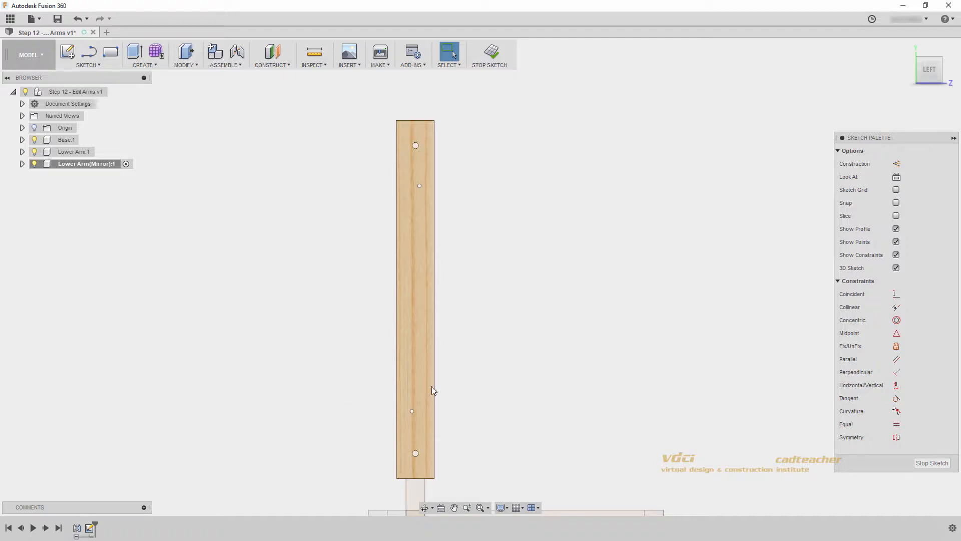
- Align both sketch points vertically with the centre of the arm's lower hole using Horizontal/Vertical constraints
click(895, 386)
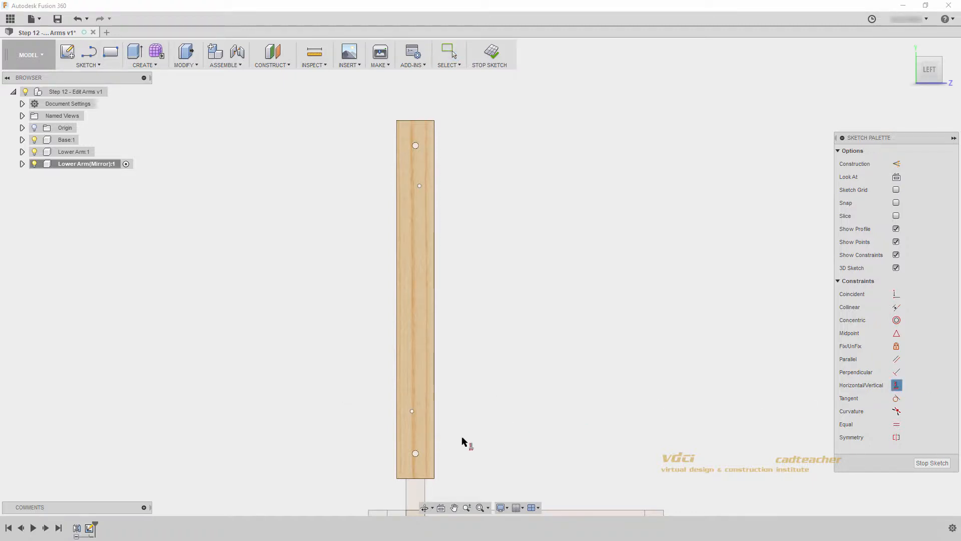
click(416, 453)
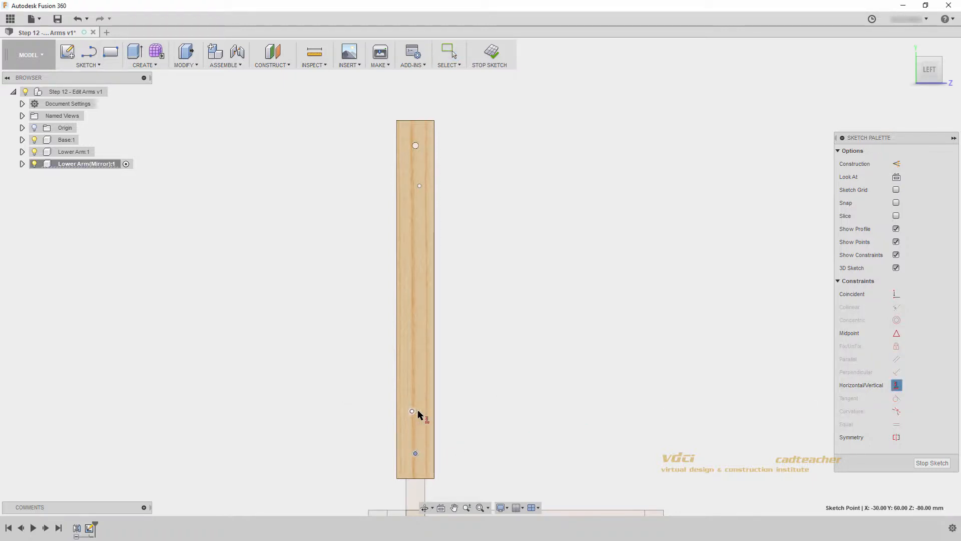
click(414, 411)
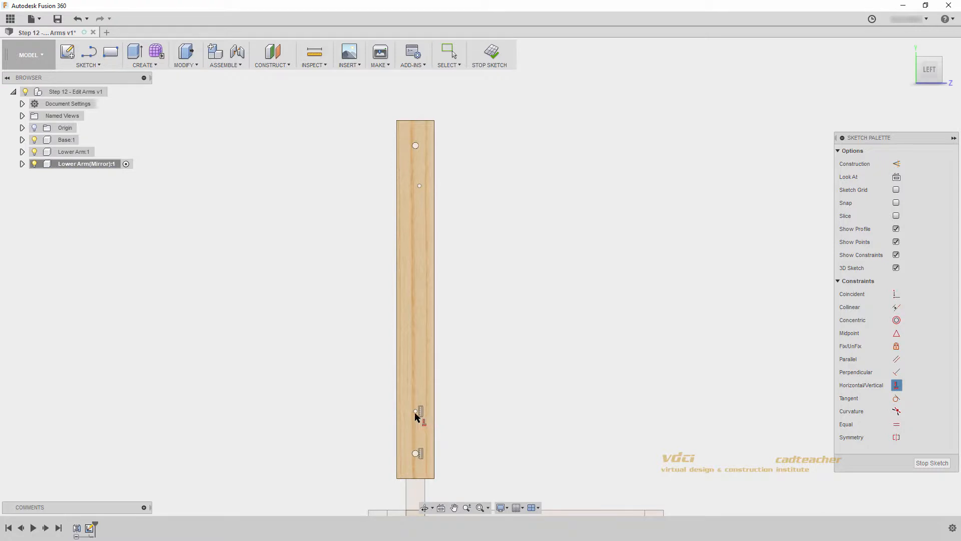
click(420, 186)
- Dimension the lower sketch point 30 mm from the centre of the arm's lower hole
key(d)
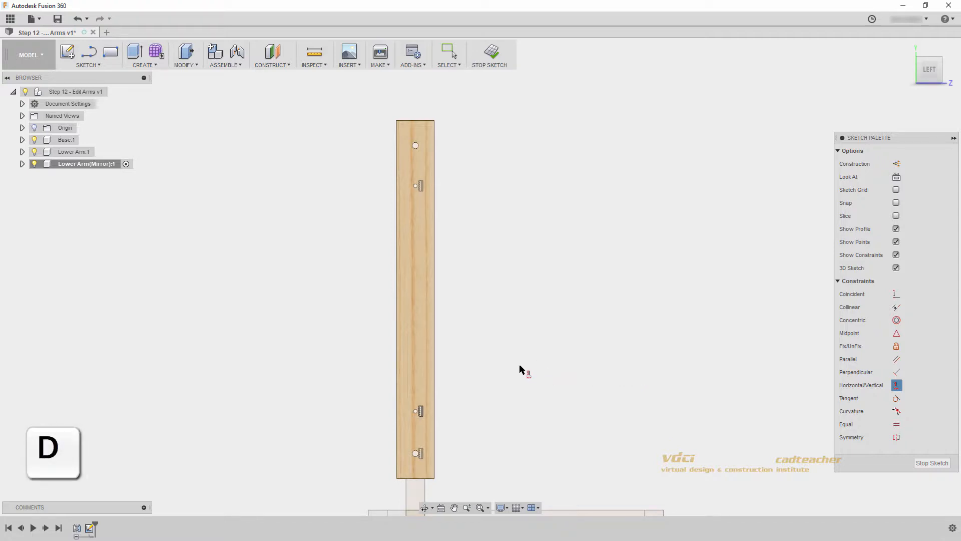
click(416, 411)
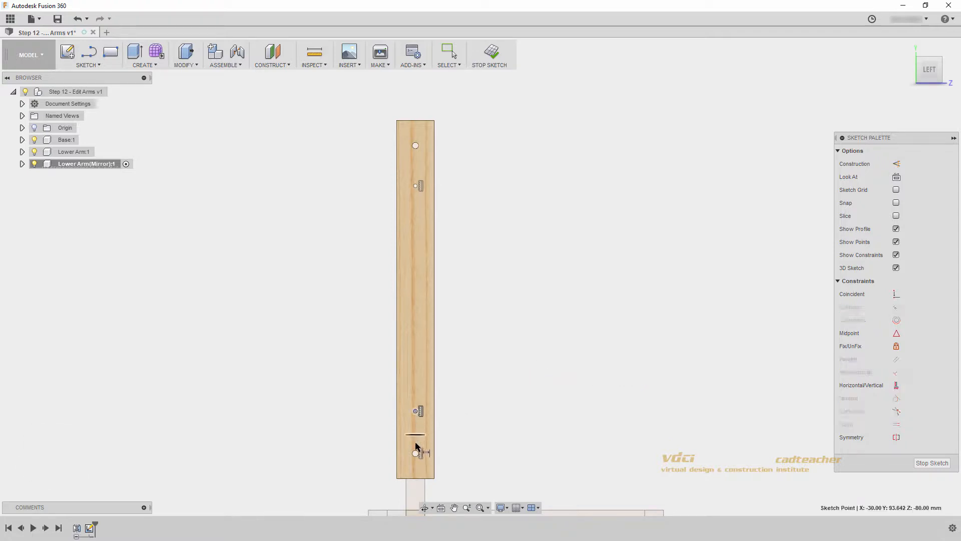
click(416, 454)
click(459, 431)
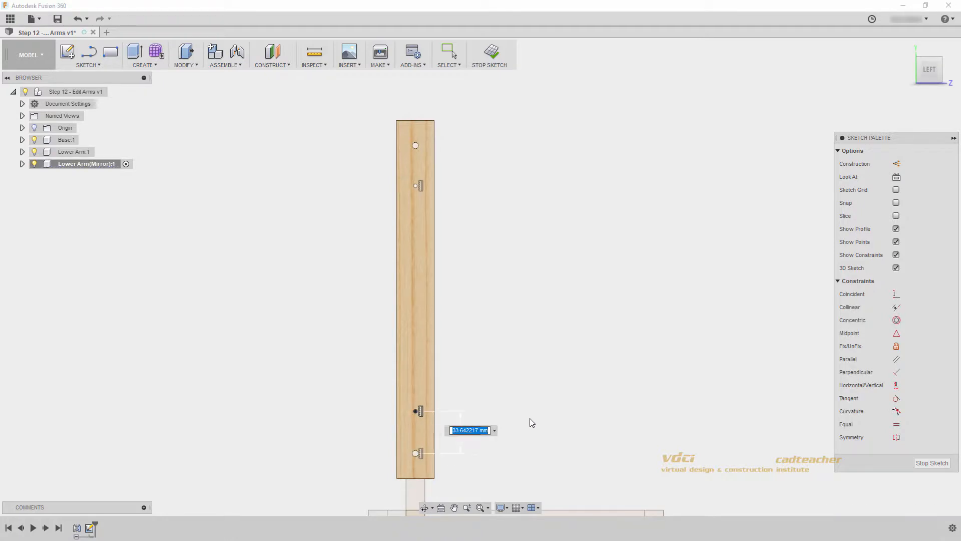
text(30)
key(Return)
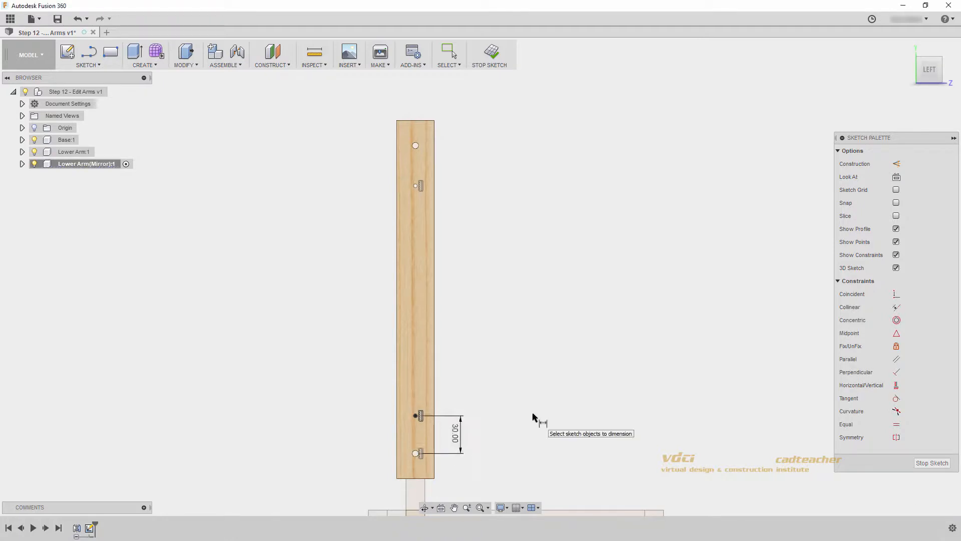
- Dimension the upper sketch point from the upper hole's centre, linking the value to the lower dimension d395
click(415, 186)
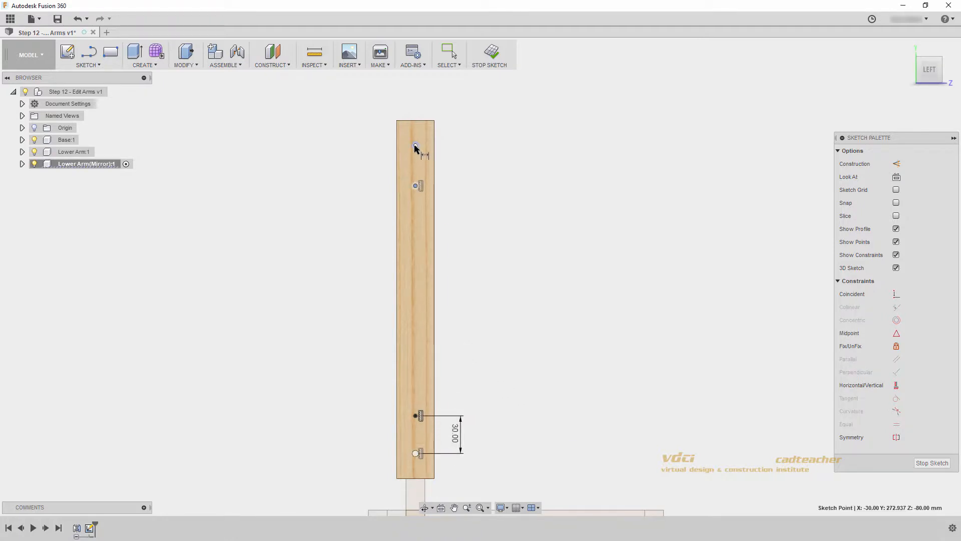
click(415, 145)
click(457, 181)
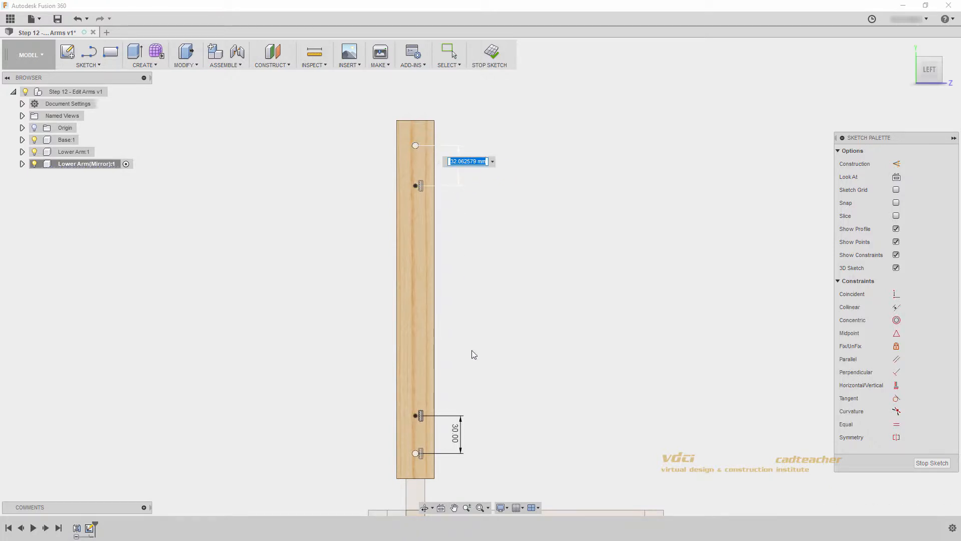
click(455, 434)
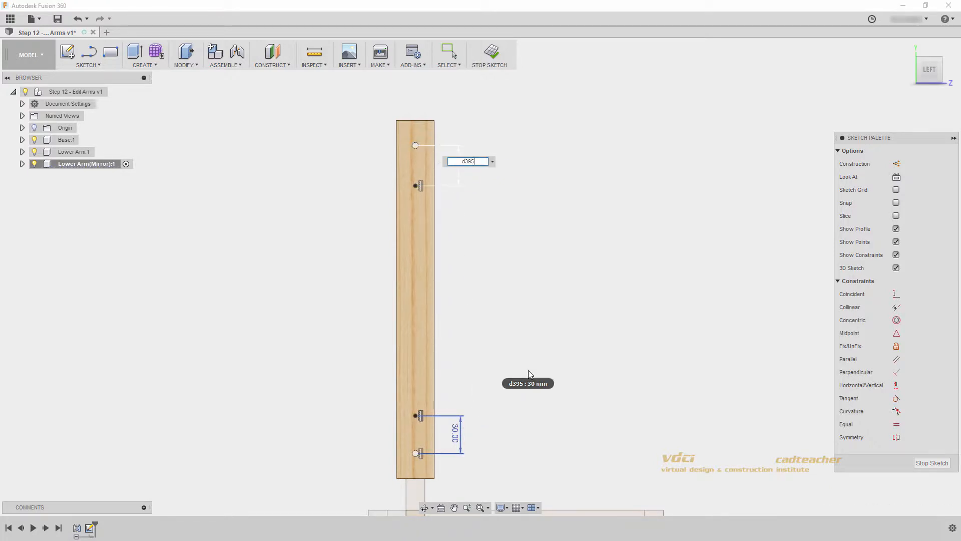
key(Return)
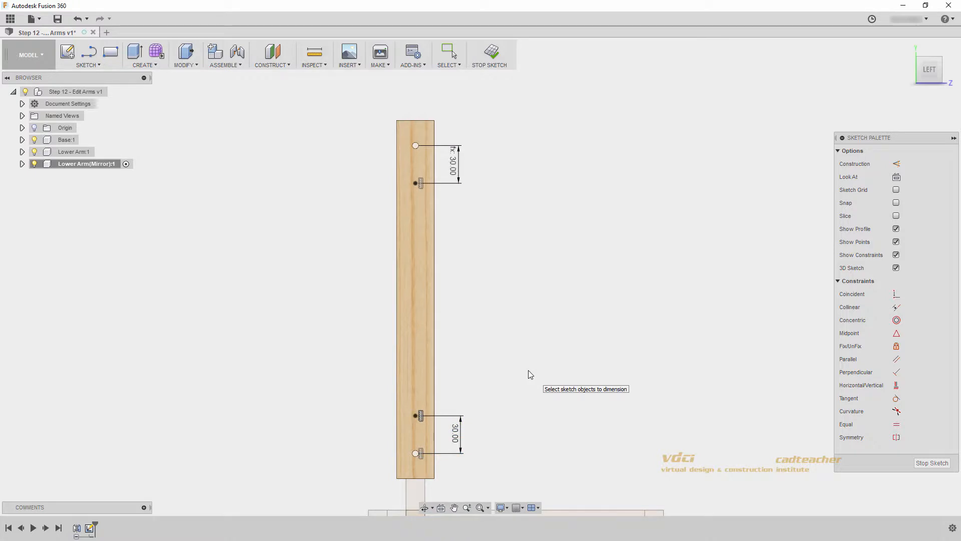
- Finish the sketch on the mirrored lower arm and reactivate the top-level assembly
click(491, 53)
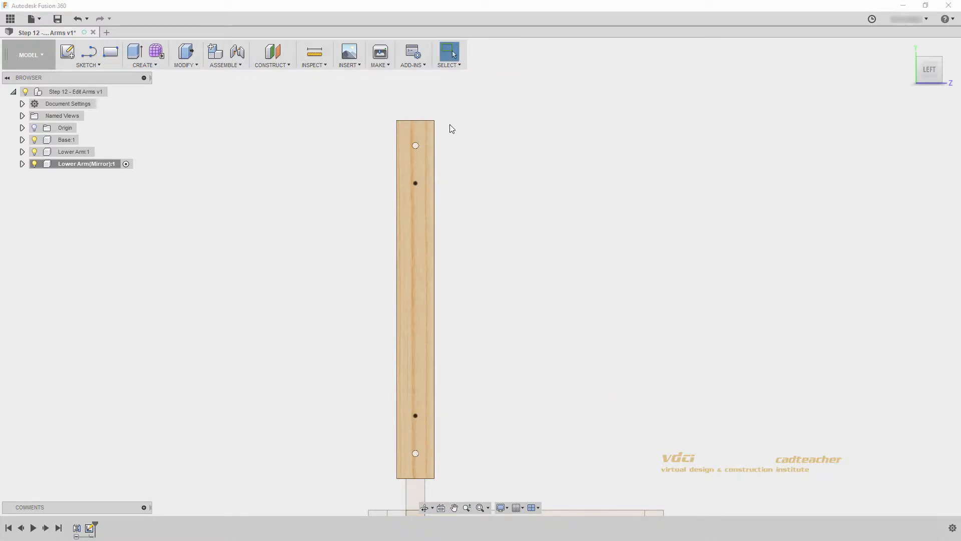
click(118, 92)
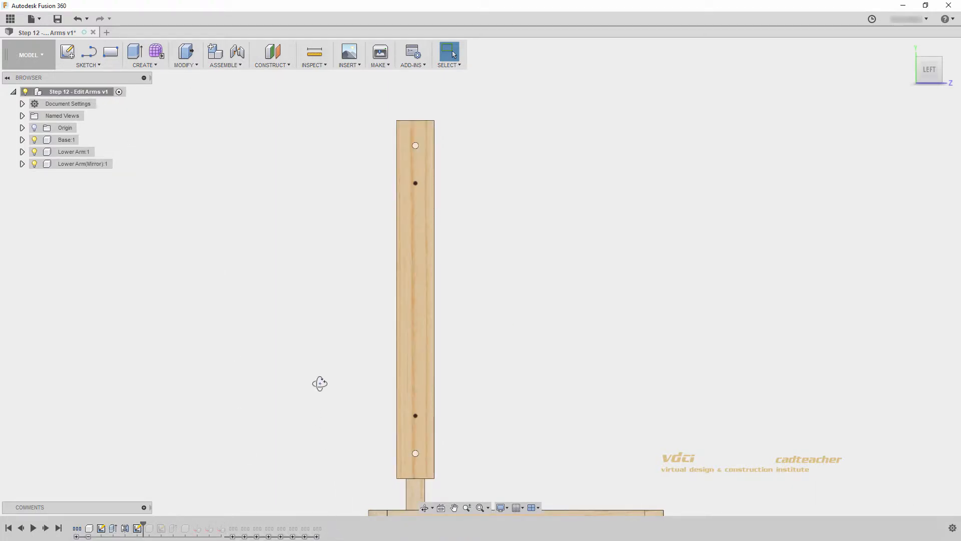
shift+middle_drag(319, 383, 270, 380)
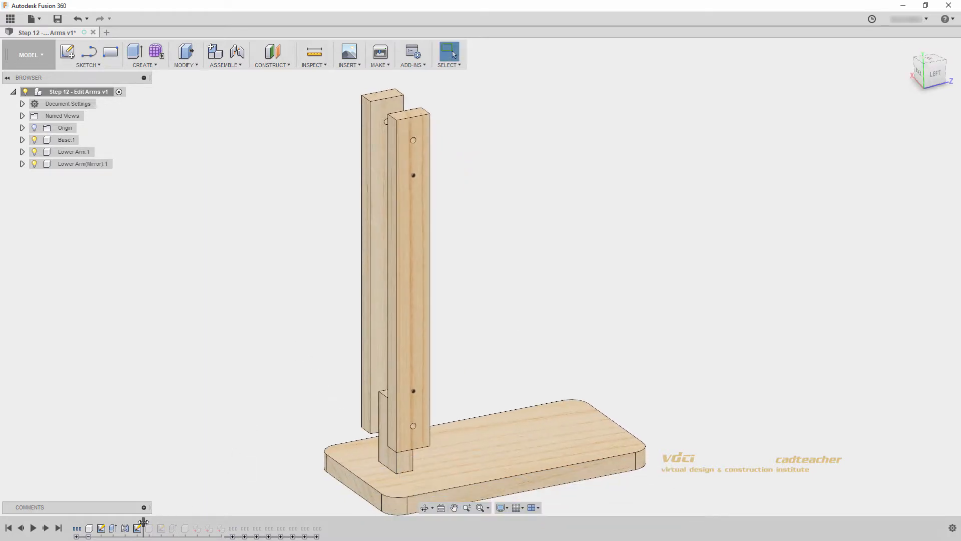
- Roll the timeline forward until it includes the upper arm's extrusion
drag(144, 524, 179, 524)
shift+middle_drag(218, 463, 281, 361)
middle_drag(312, 257, 312, 294)
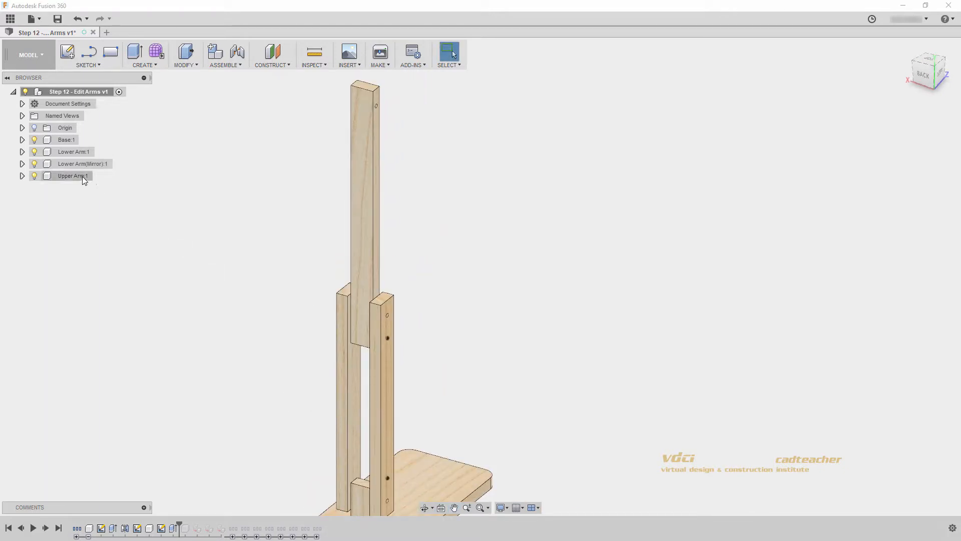
- Activate the Upper Arm, start a sketch on its narrow back face and place two points, one near each end
click(101, 175)
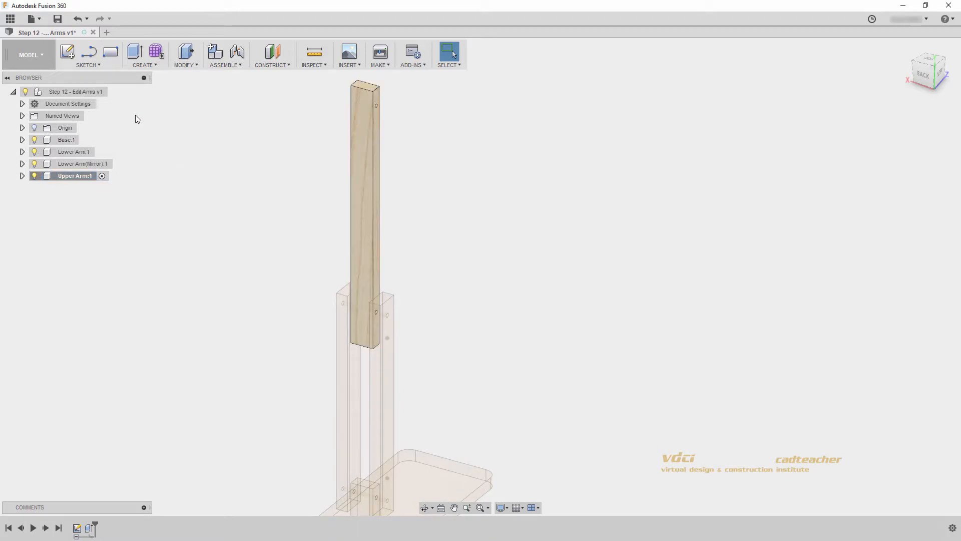
click(67, 51)
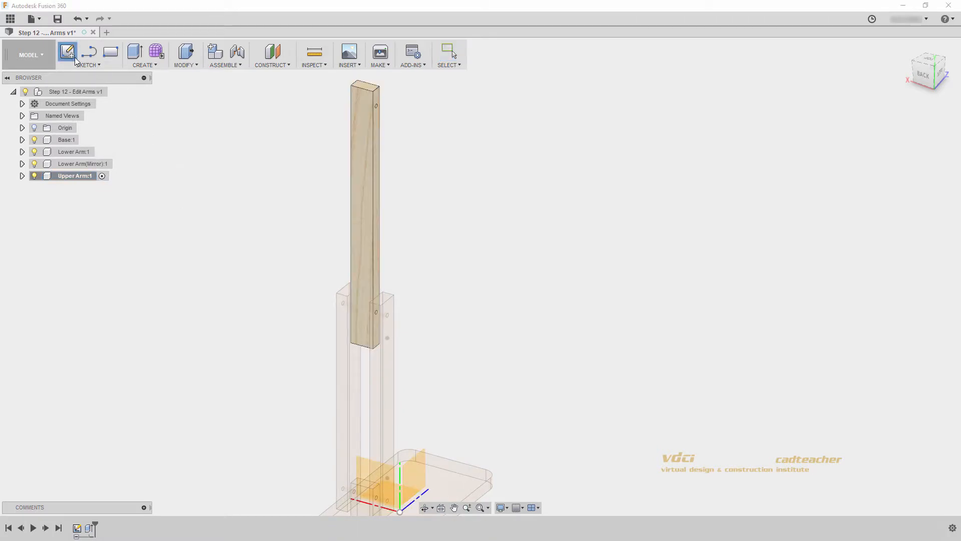
click(364, 175)
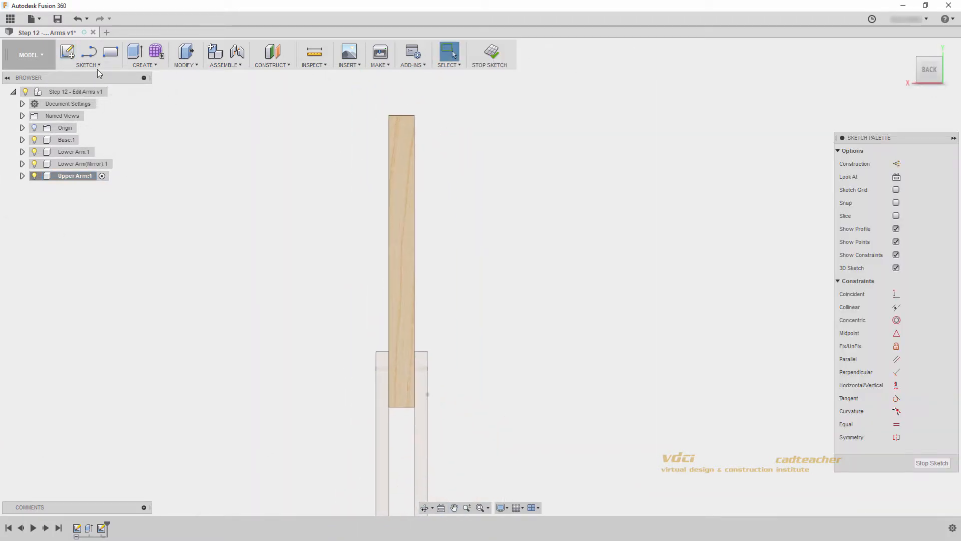
click(97, 67)
click(91, 190)
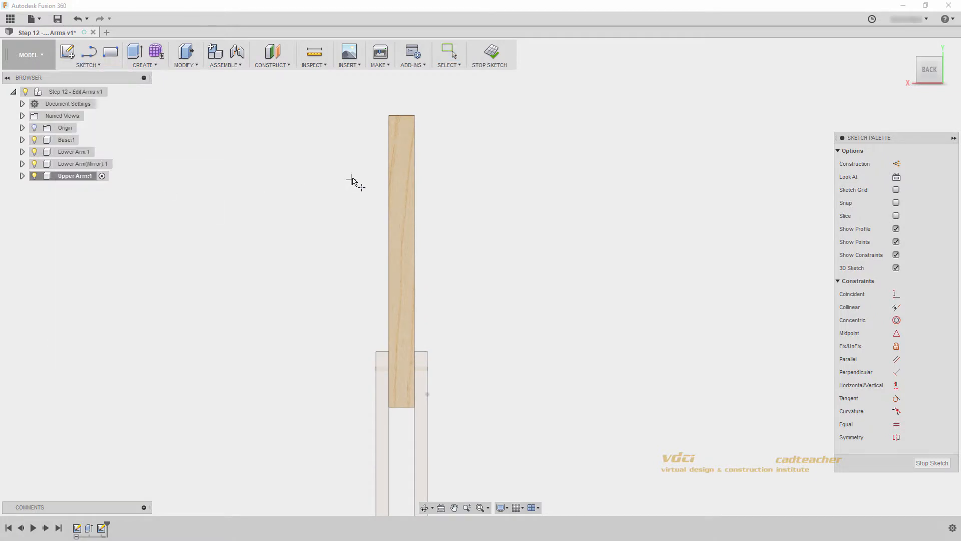
click(400, 150)
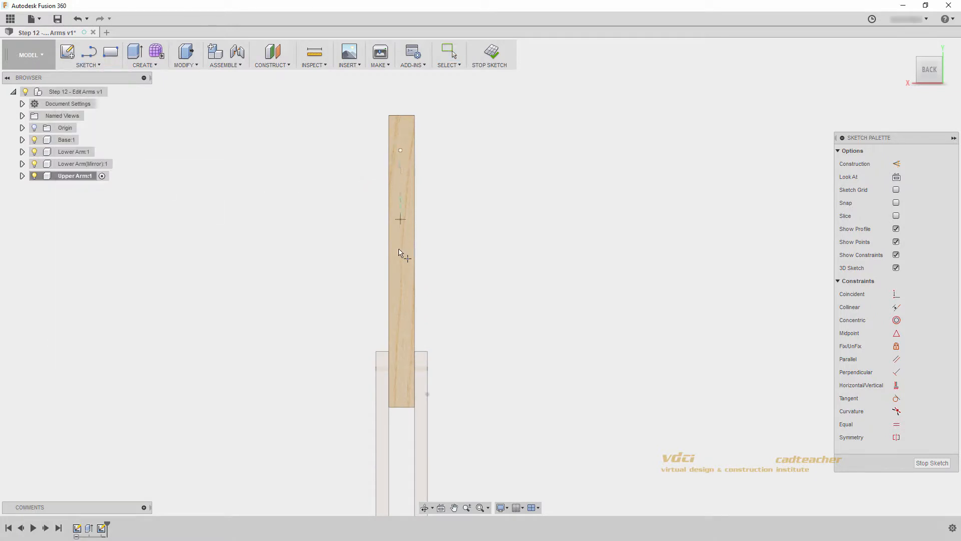
click(400, 385)
key(Escape)
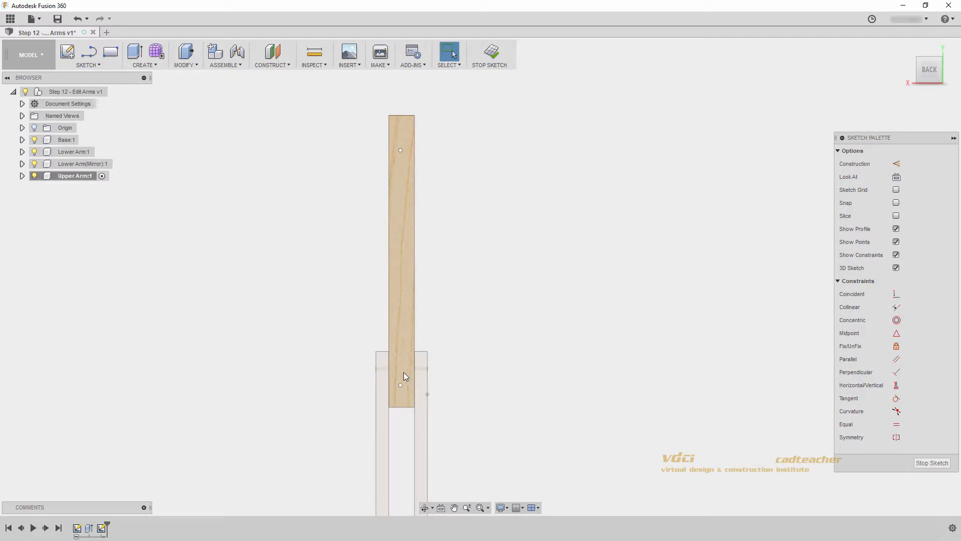
- Align both sketch points vertically with the midpoint of the upper arm's top edge using Horizontal/Vertical constraints
scroll(404, 377, up, 2)
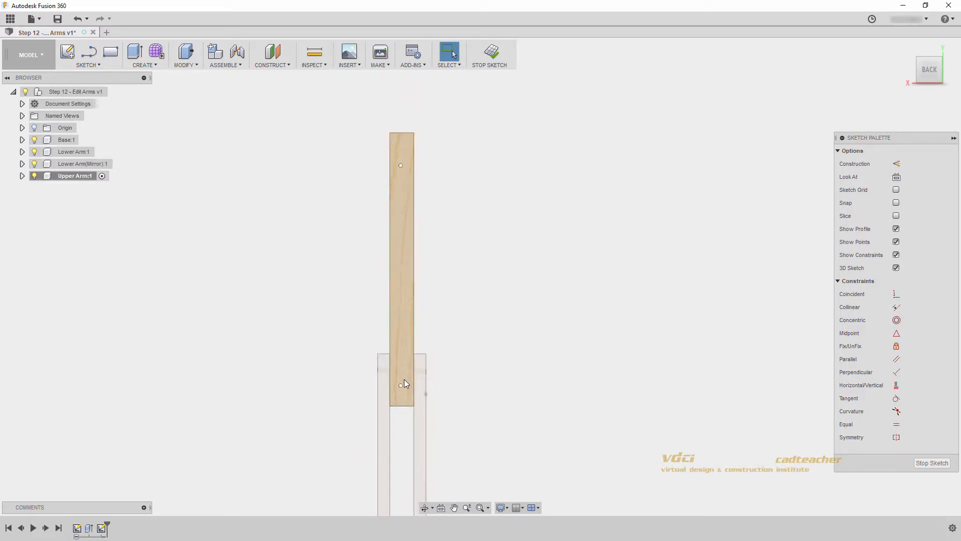
middle_drag(406, 367, 405, 399)
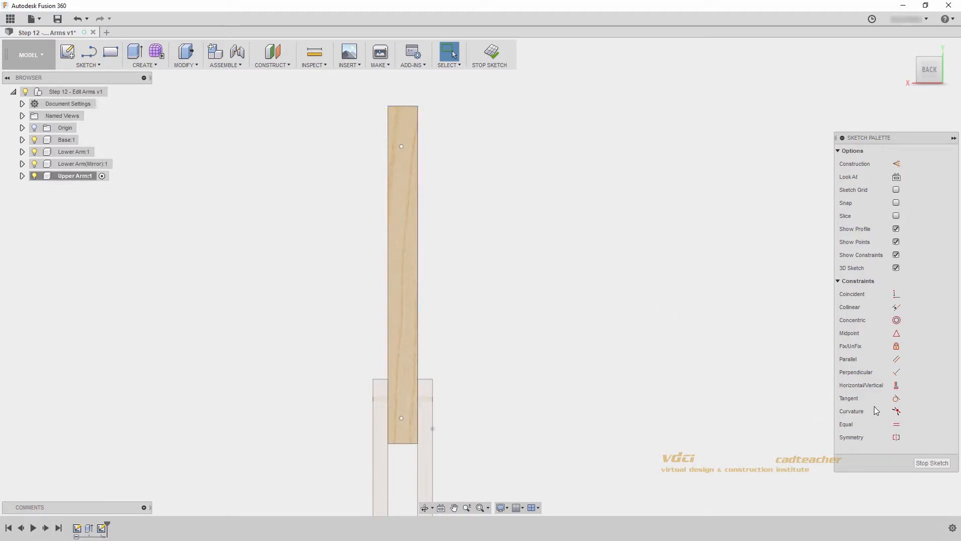
click(895, 385)
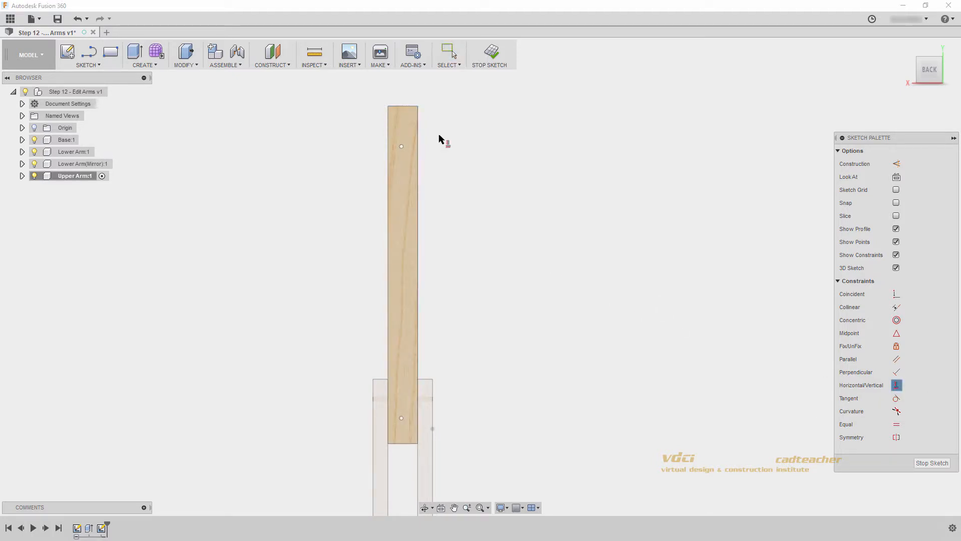
click(402, 147)
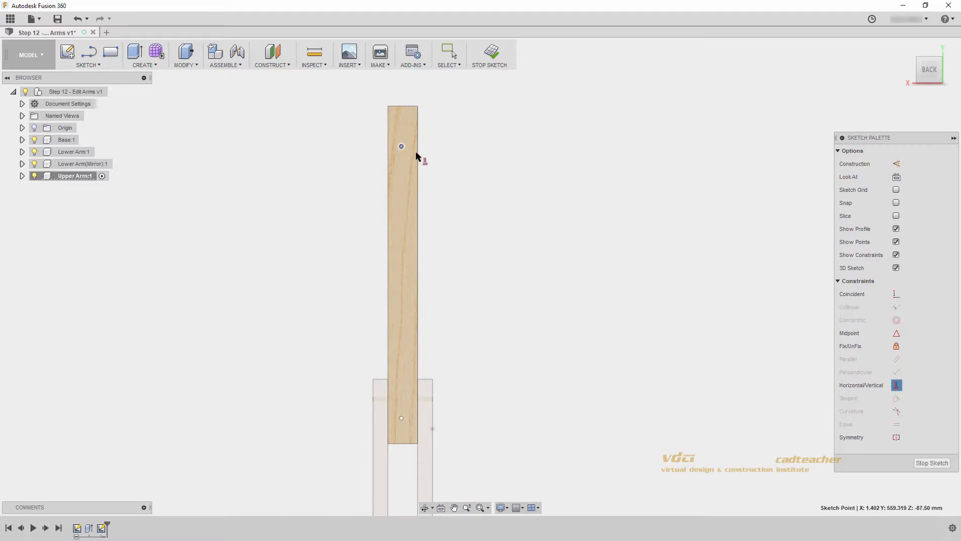
shift+click(404, 107)
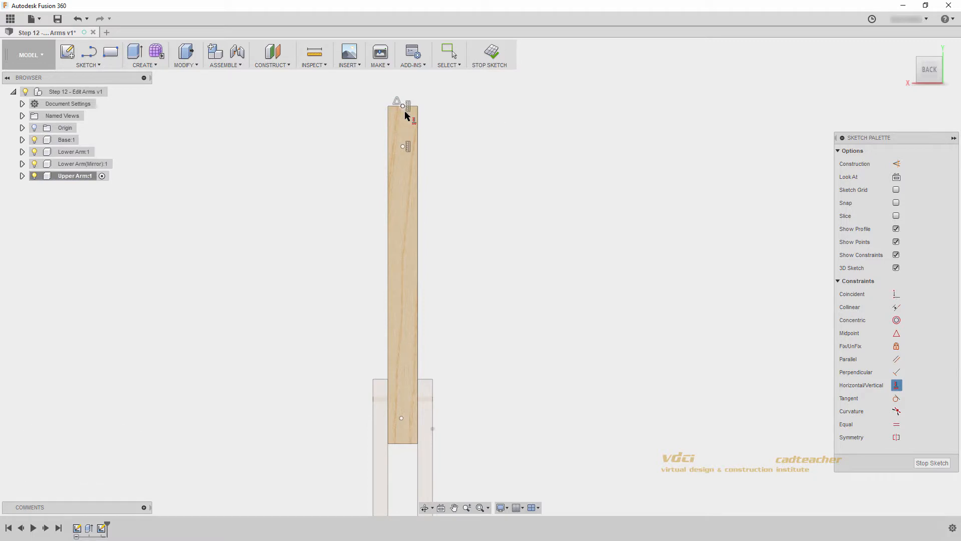
click(403, 147)
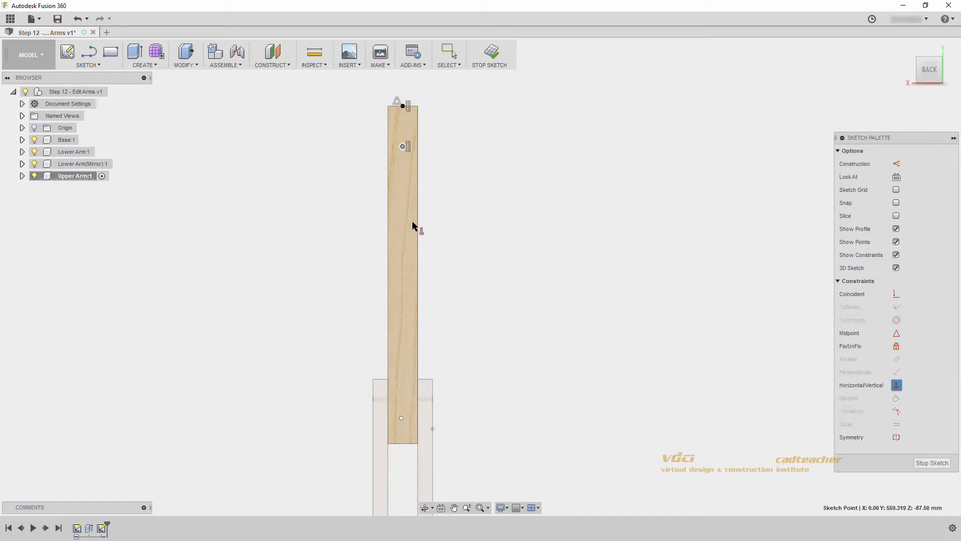
click(402, 418)
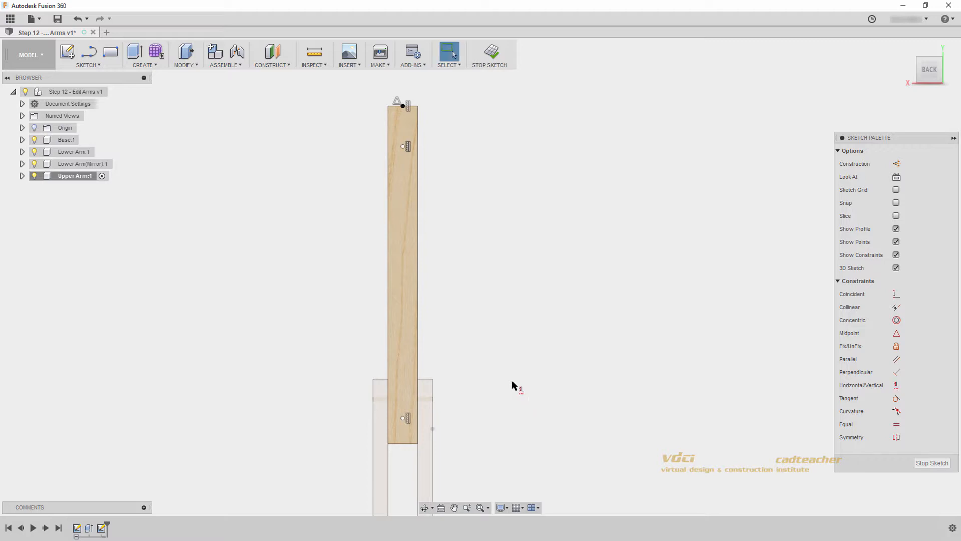
- Dimension the upper sketch point 60 mm from the midpoint of the arm's top edge
key(d)
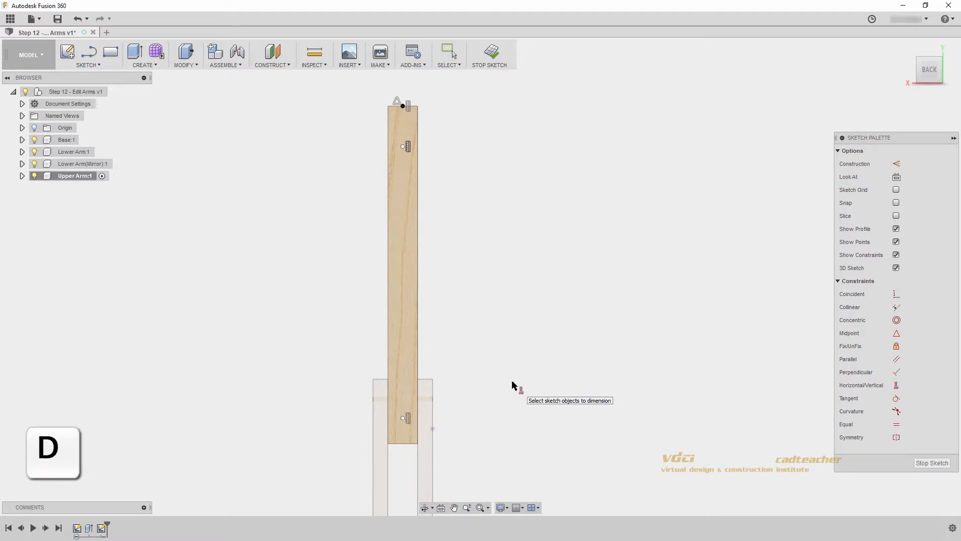
click(403, 146)
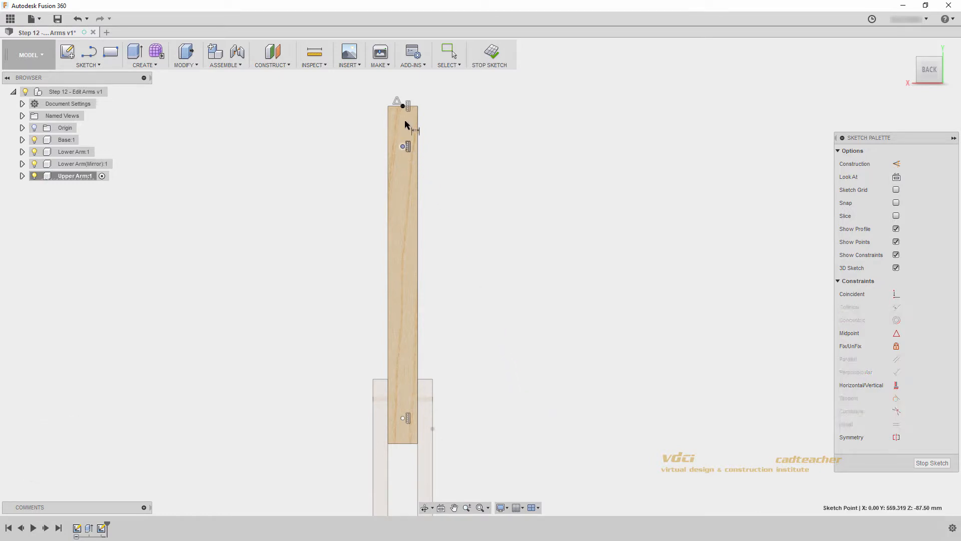
click(403, 106)
click(454, 130)
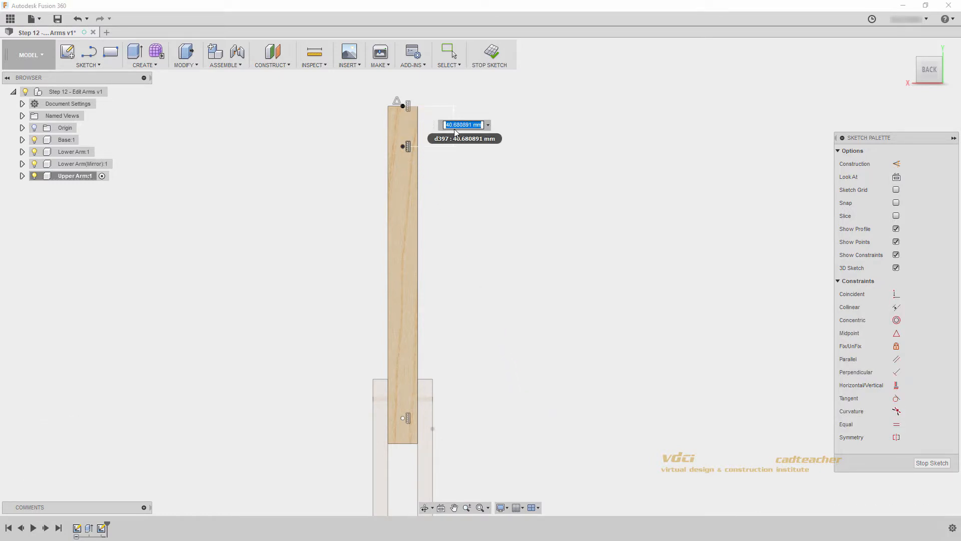
text(60)
key(Return)
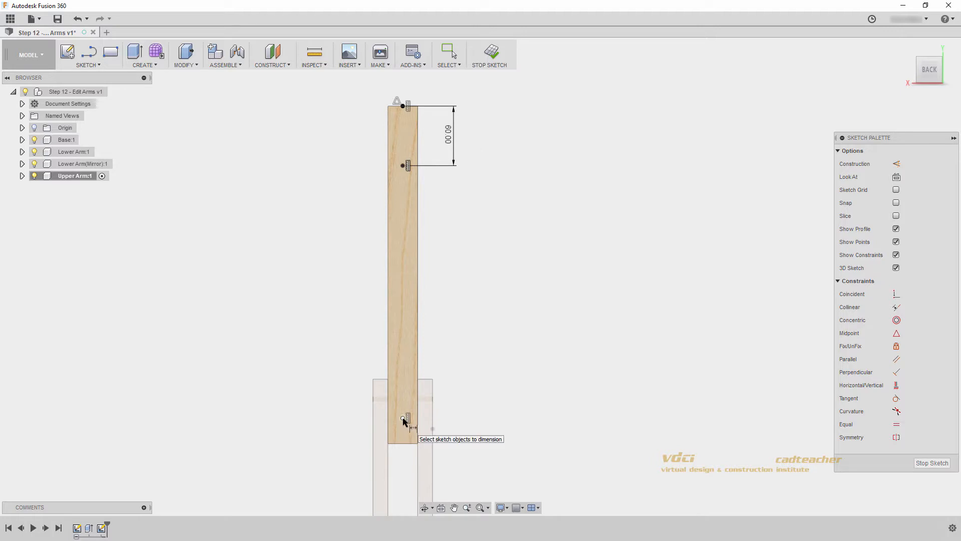
- Dimension the lower sketch point 20 mm from the upper arm's bottom edge and finish the sketch
click(402, 418)
click(406, 443)
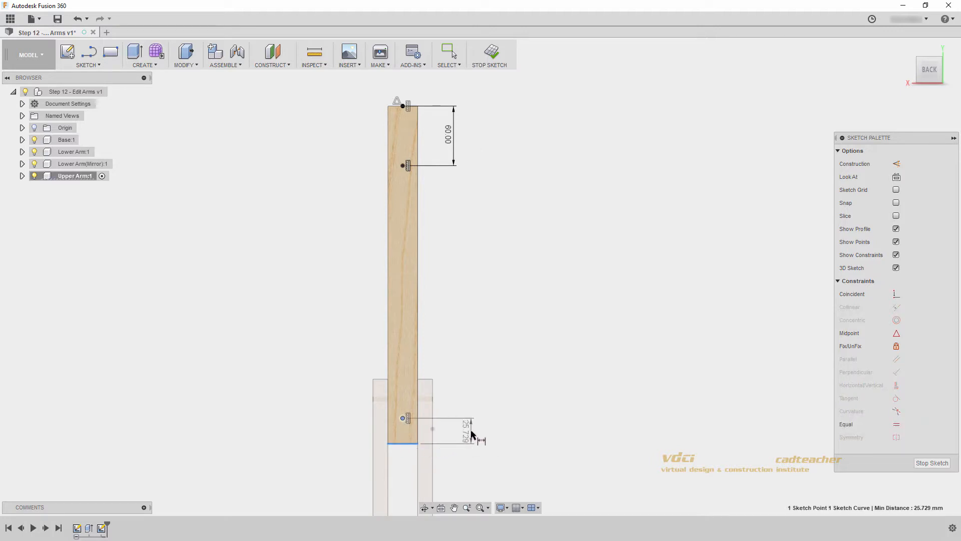
click(477, 435)
text(20)
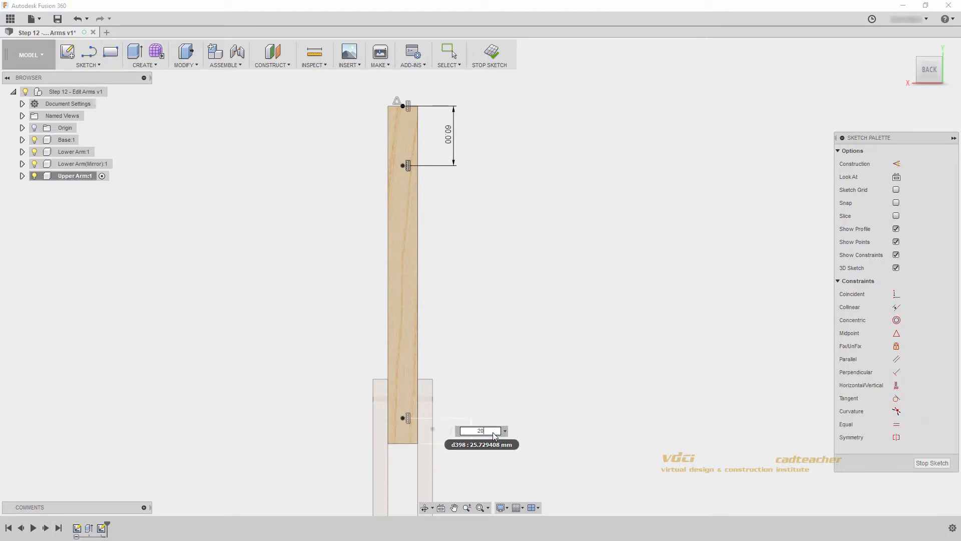
key(Return)
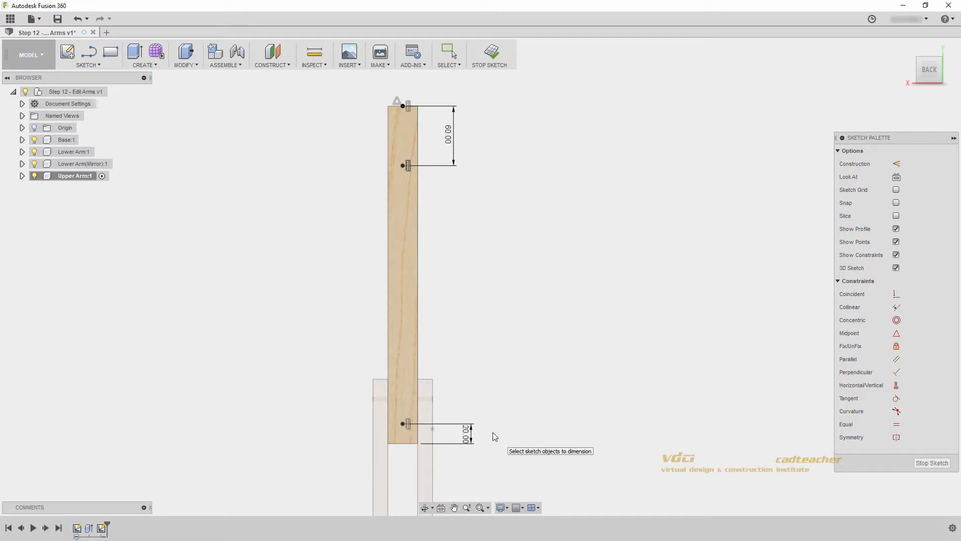
click(490, 52)
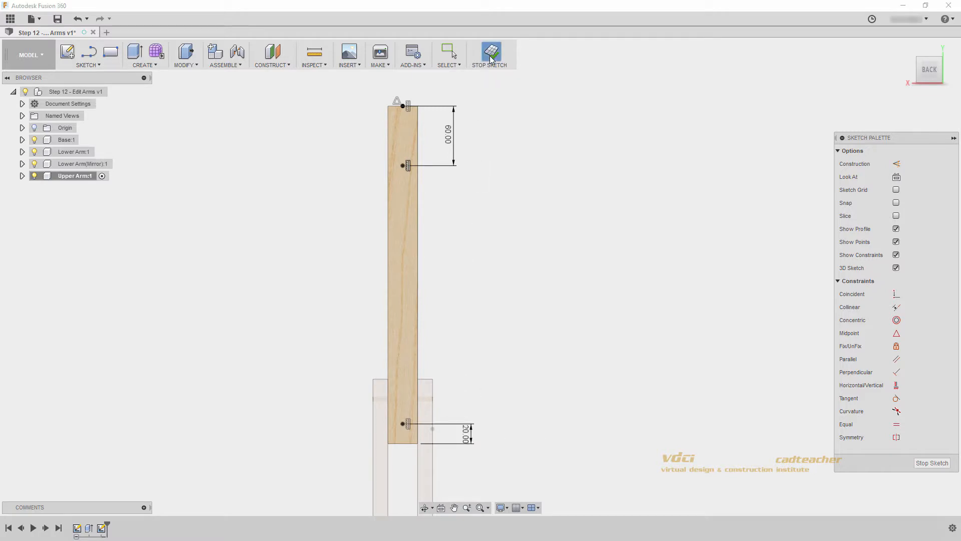
mouse_move(427, 304)
shift+middle_down()
mouse_move(457, 326)
mouse_move(429, 313)
shift+middle_up()
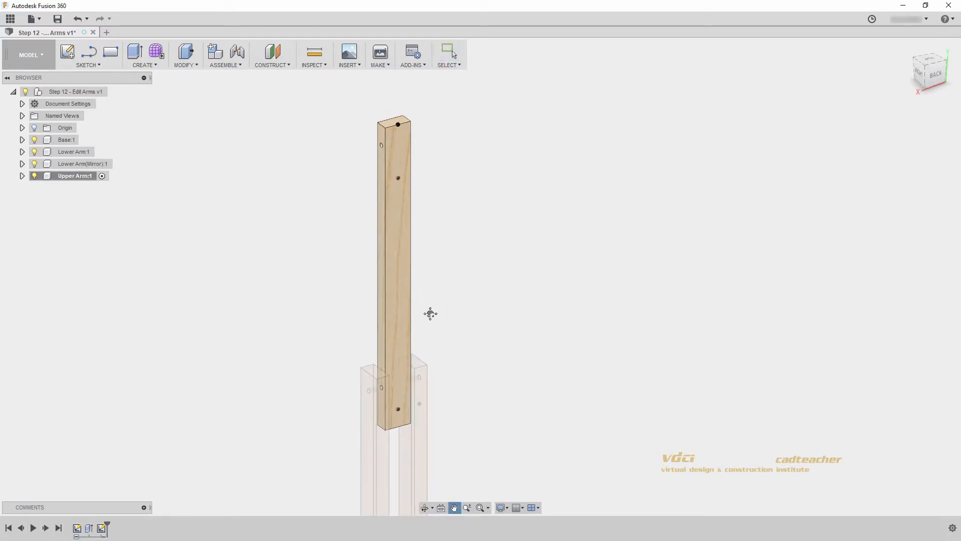
click(906, 48)
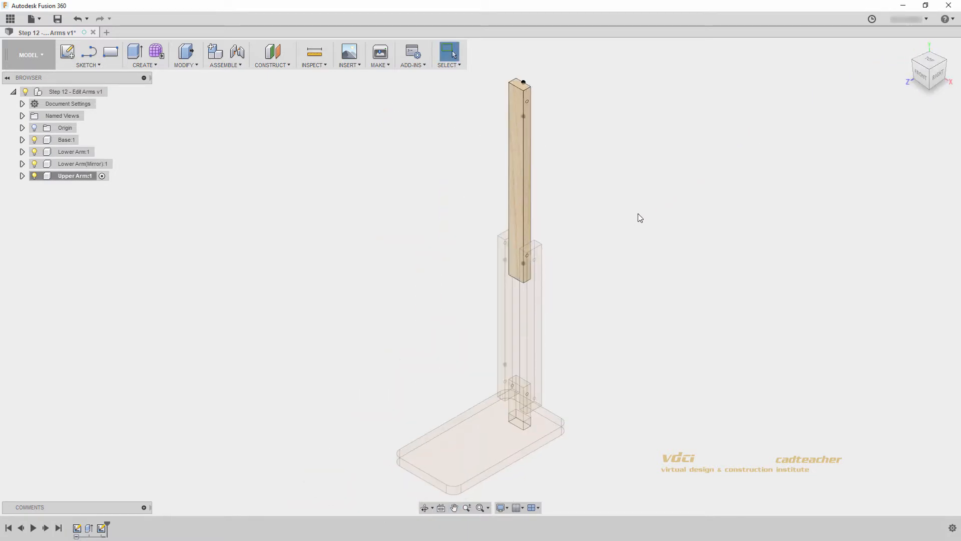
shift+middle_drag(638, 213, 500, 195)
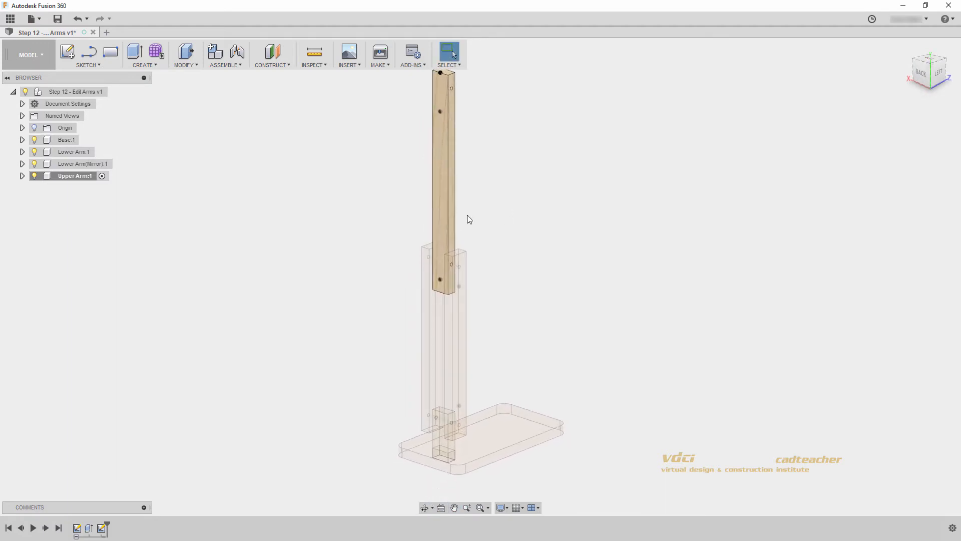
- Reactivate the top-level assembly and roll the timeline back to just after the mirrored lower arm's point sketch
click(118, 91)
shift+middle_drag(272, 225, 320, 204)
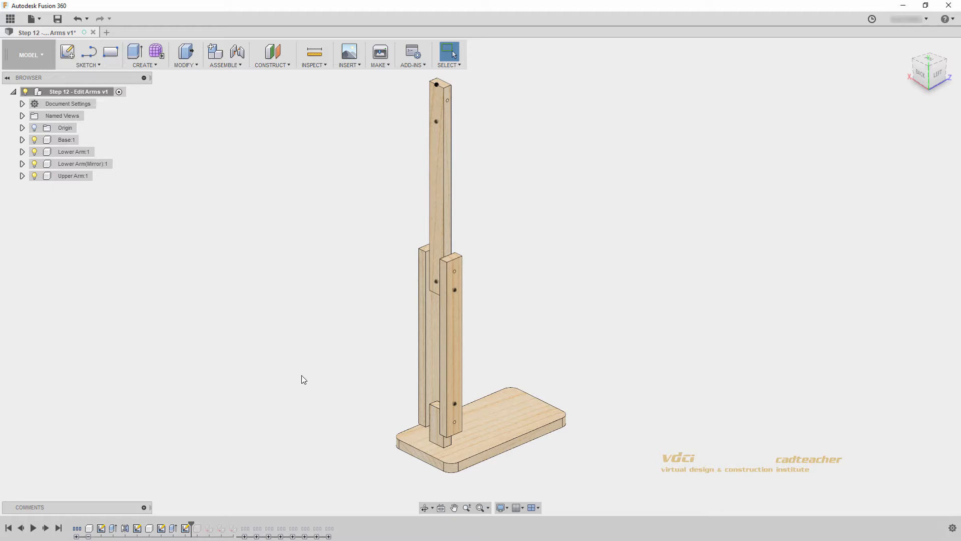
drag(191, 524, 139, 535)
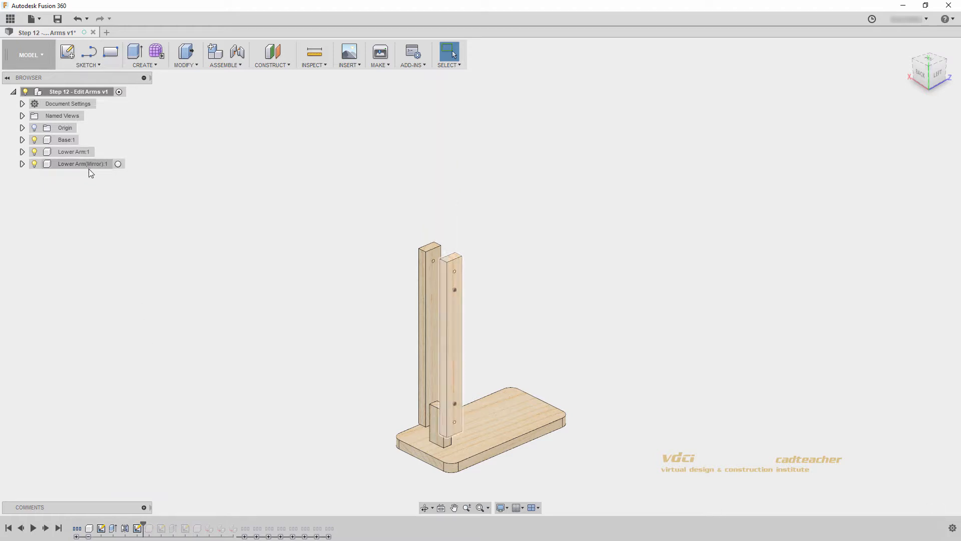
- Activate the mirrored lower arm and start a simple Hole from sketch points, placed at its upper and lower sketch points
click(118, 164)
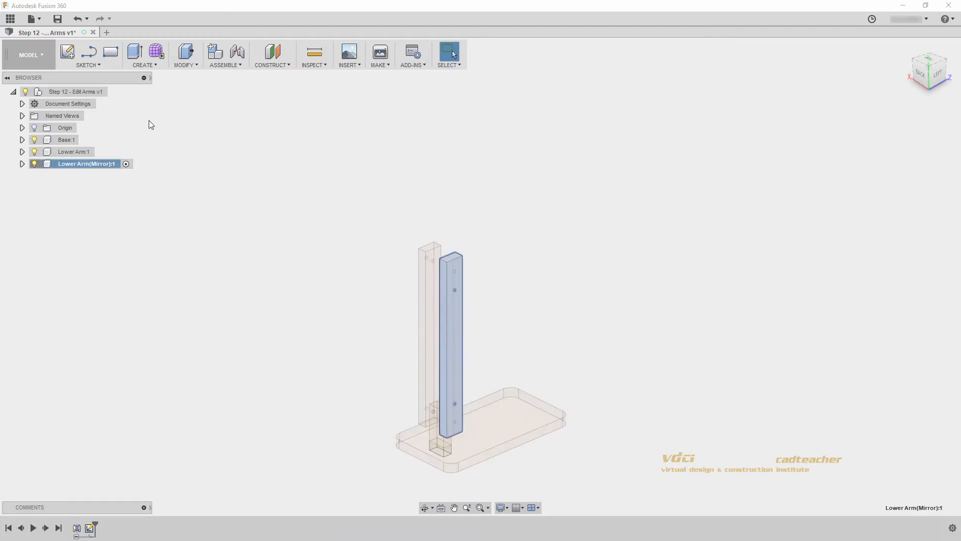
click(155, 68)
click(146, 160)
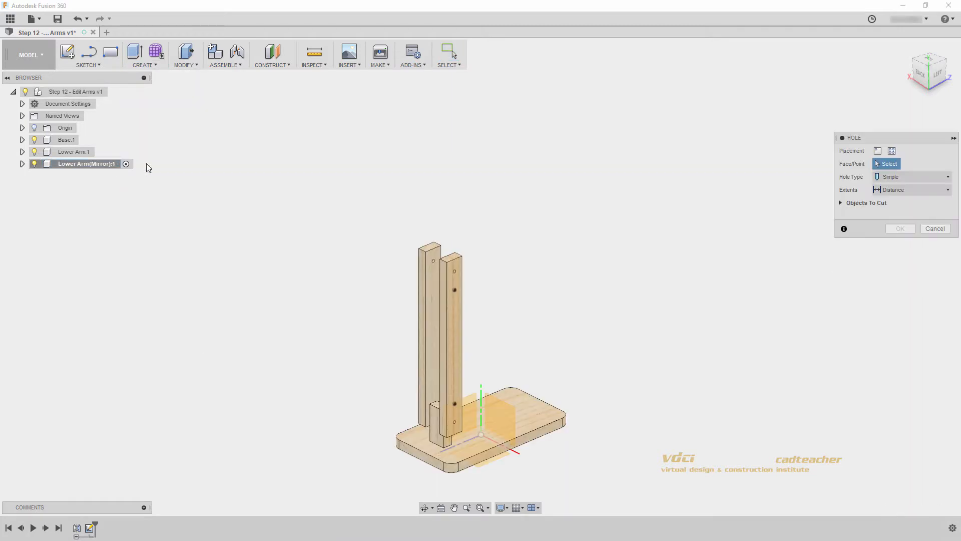
click(891, 151)
click(454, 290)
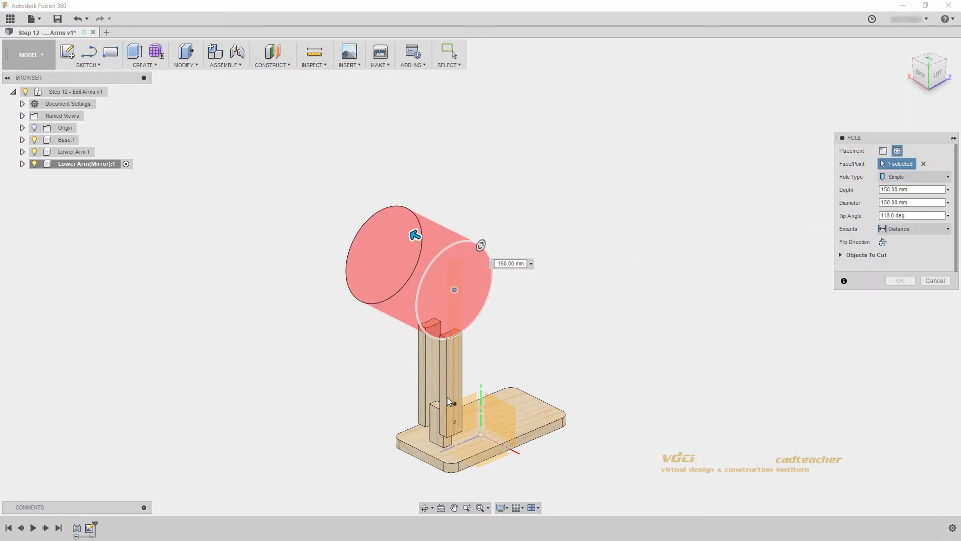
click(454, 405)
scroll(498, 388, up, 3)
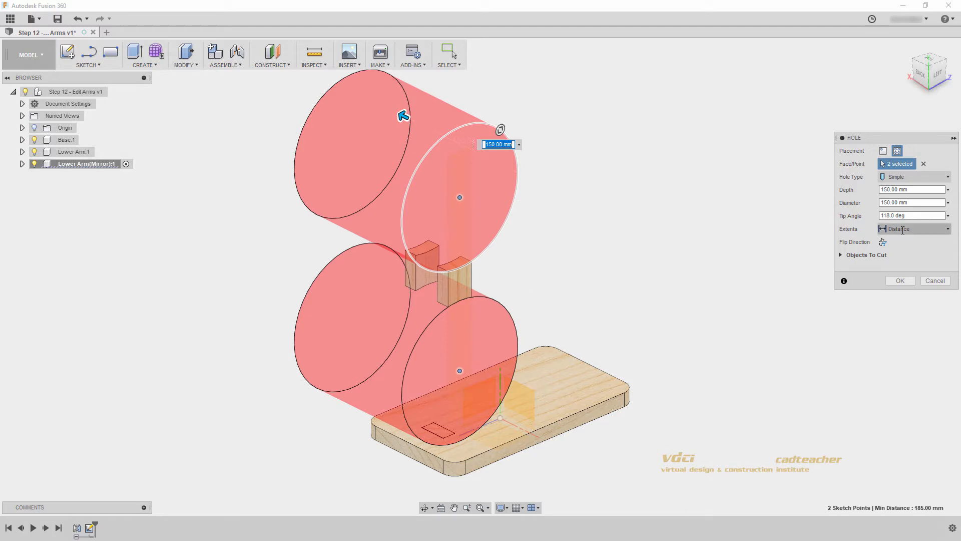
- Set the mirrored lower arm's hole depth to parameter t and diameter to parameter d, and create the holes
drag(915, 190, 869, 194)
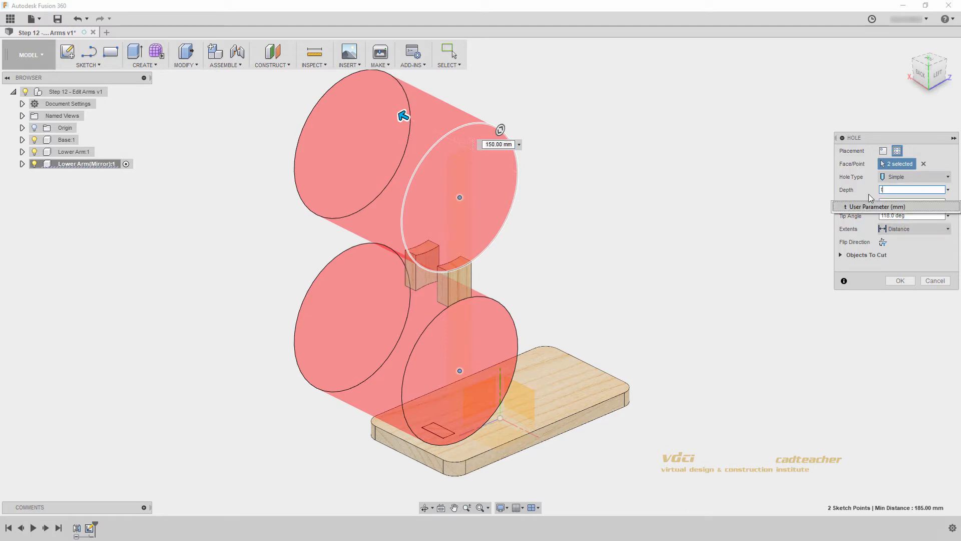
text(t)
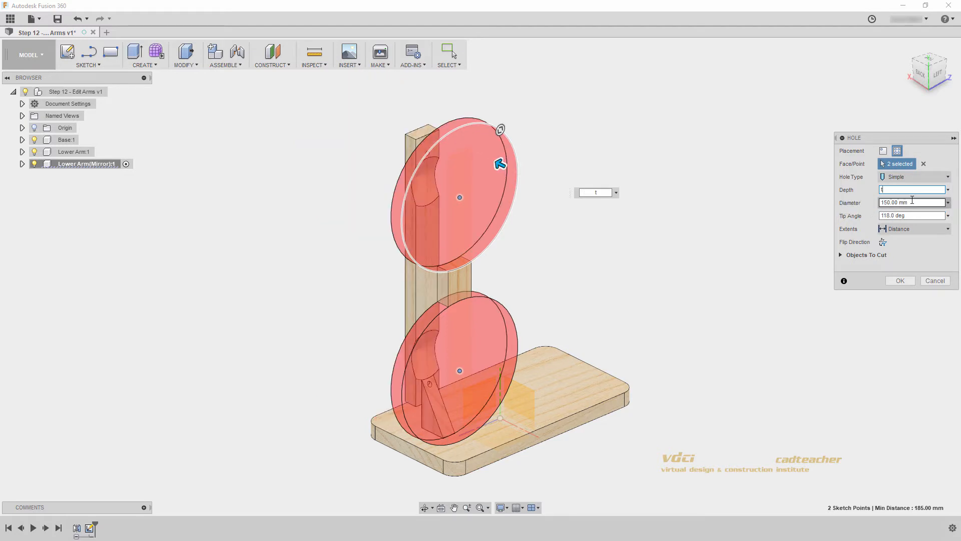
drag(916, 202, 853, 208)
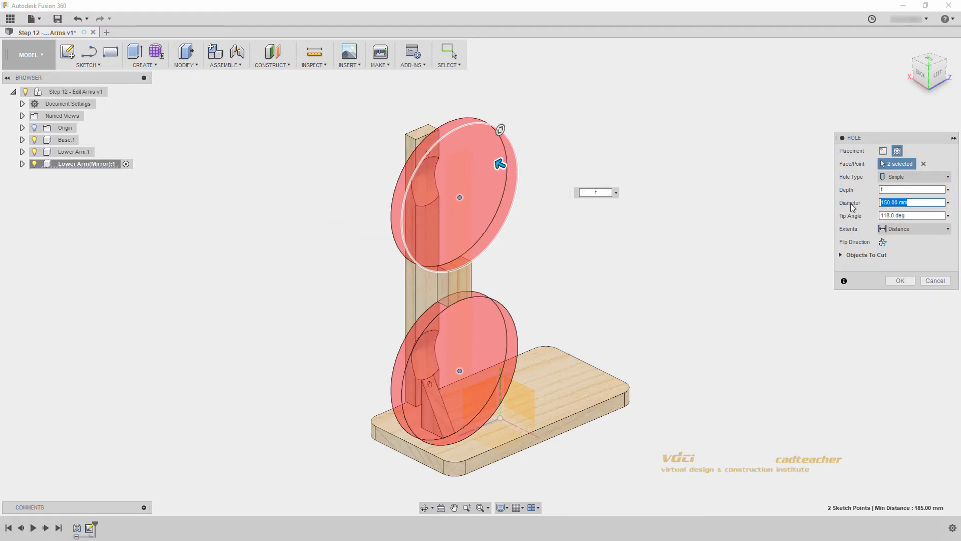
text(d)
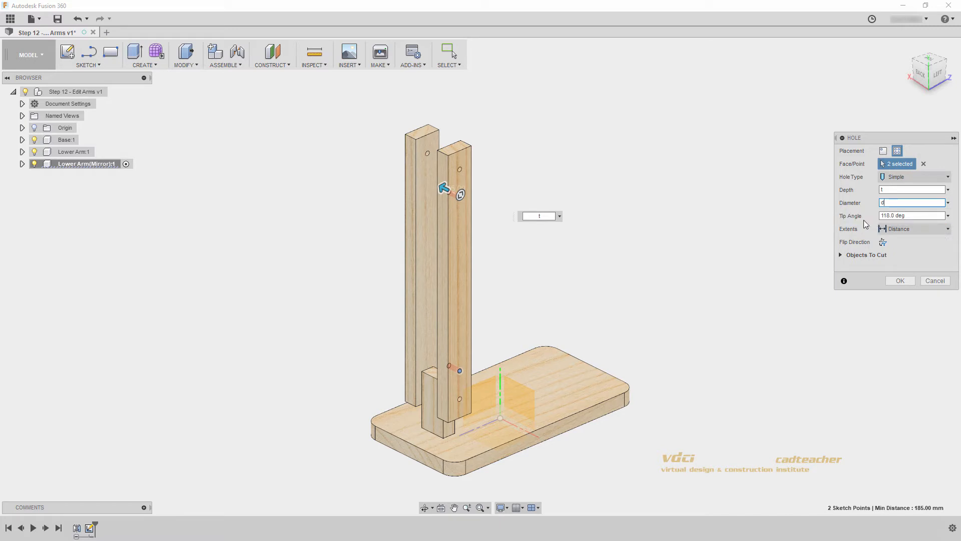
click(924, 215)
click(900, 281)
mouse_move(560, 278)
shift+middle_down()
mouse_move(512, 251)
mouse_move(556, 272)
shift+middle_up()
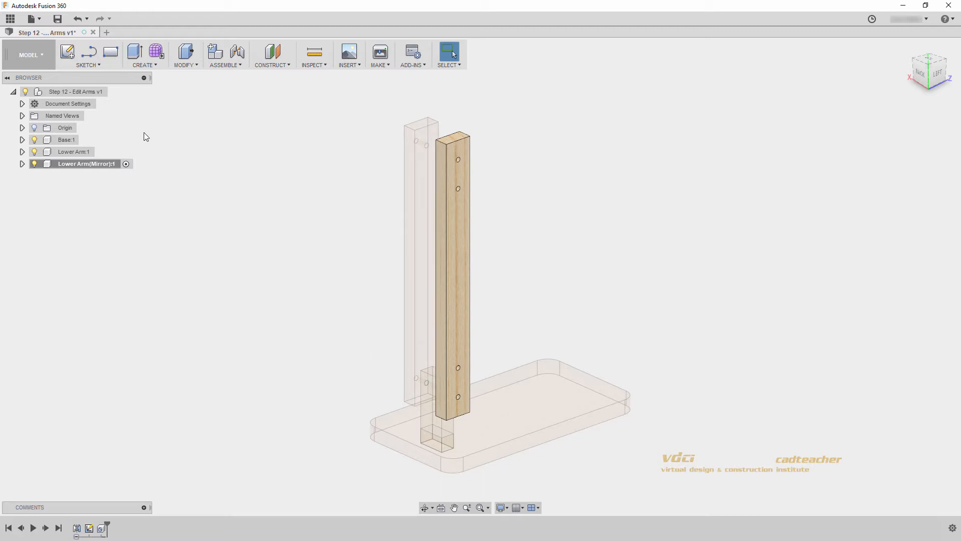
- Reactivate the top-level assembly and roll the timeline forward to just after the upper arm's point sketch
click(119, 92)
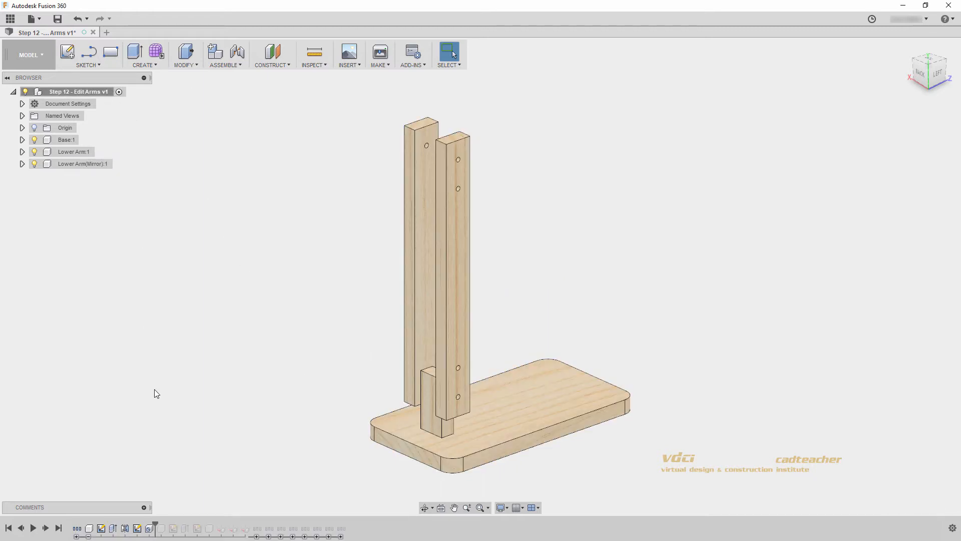
mouse_move(155, 525)
mouse_down()
mouse_move(200, 527)
mouse_move(198, 535)
mouse_up()
click(197, 531)
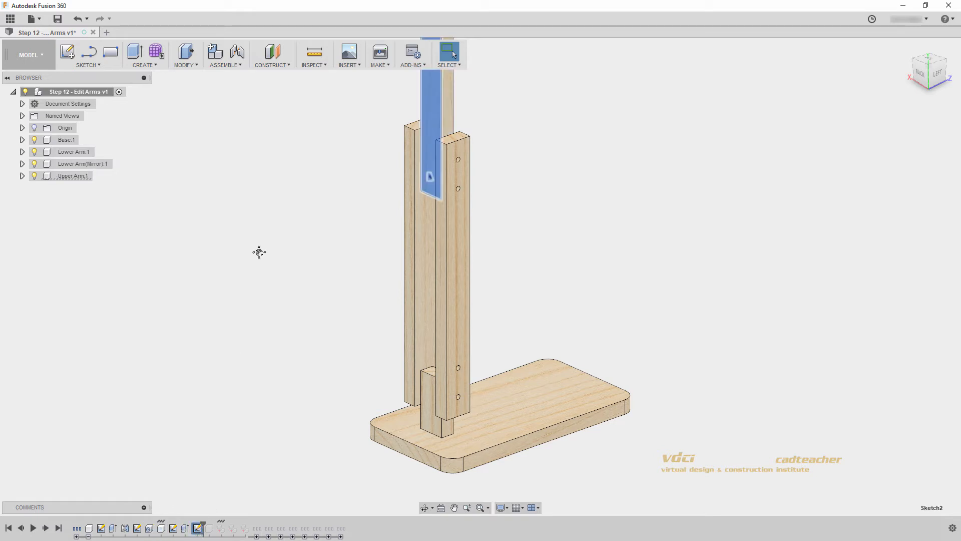
middle_drag(259, 252, 260, 255)
click(293, 222)
middle_drag(292, 221, 325, 365)
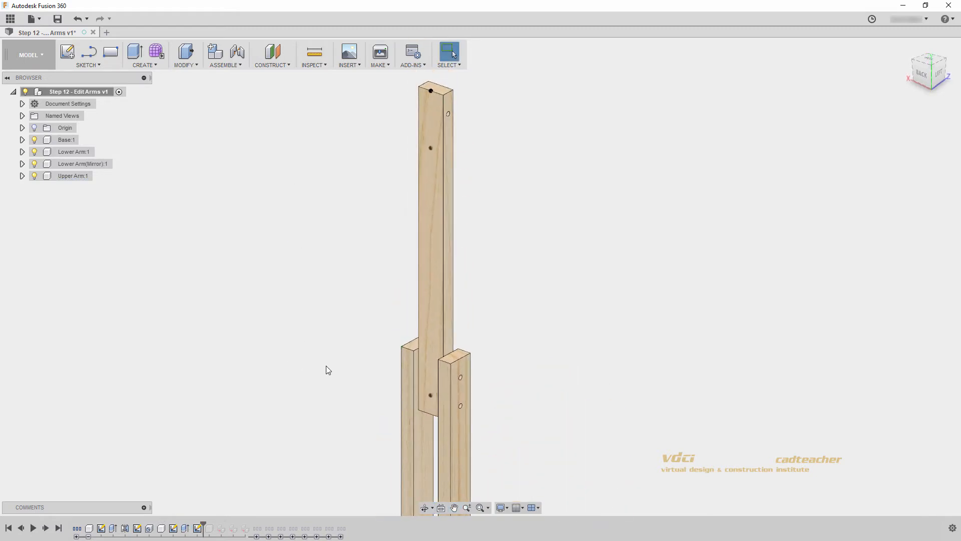
- Start a simple Hole from sketch points at the two dimensioned points on the upper arm's face
click(151, 65)
click(156, 161)
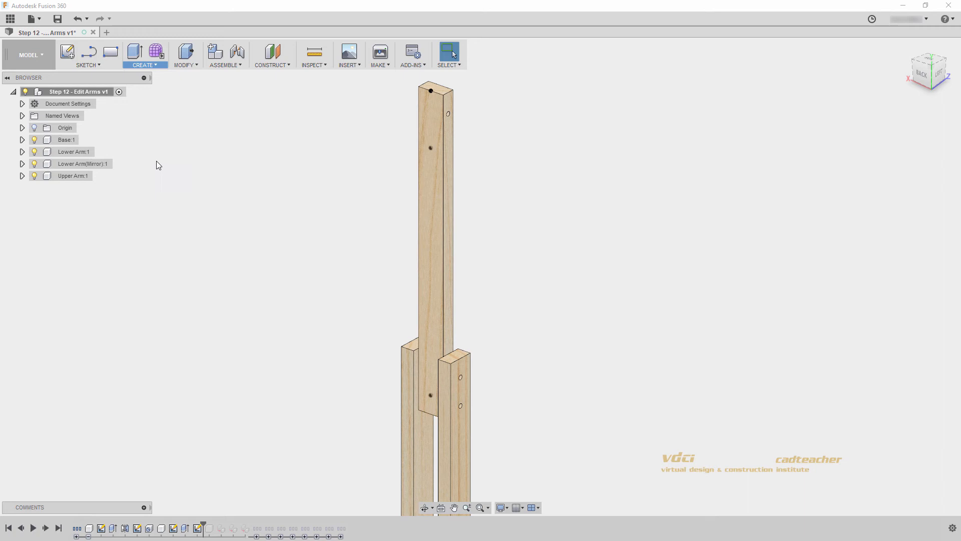
click(430, 149)
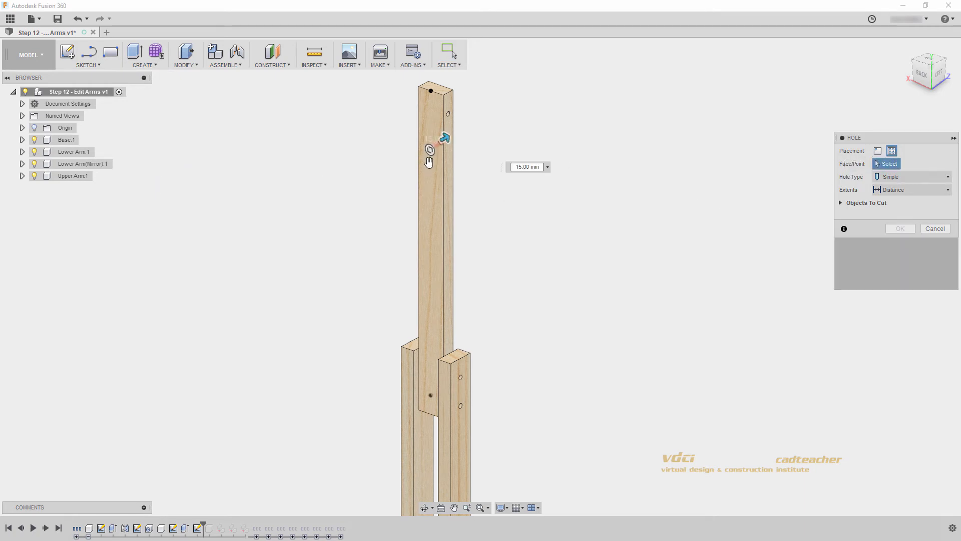
click(431, 394)
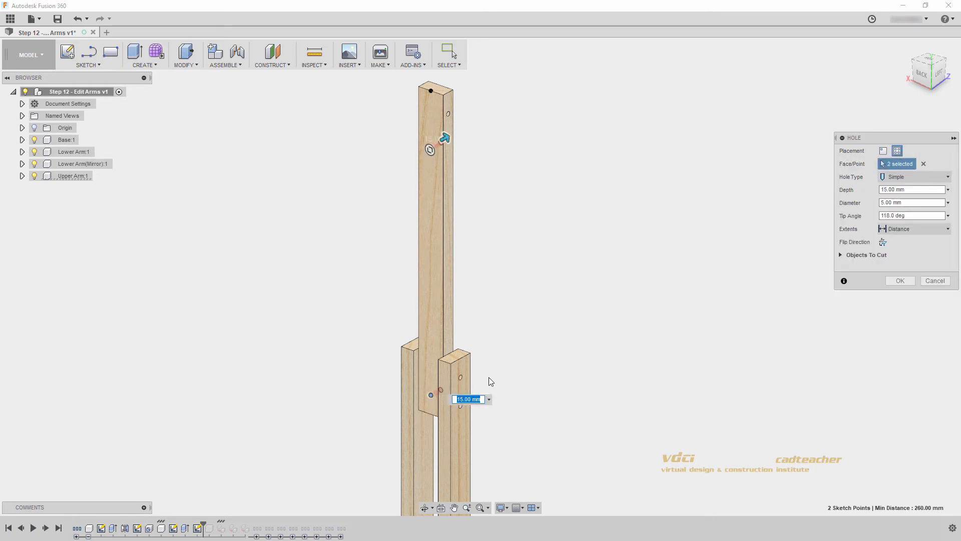
- Set the upper arm's hole depth to parameter t and diameter to parameter d, and create the holes
click(914, 202)
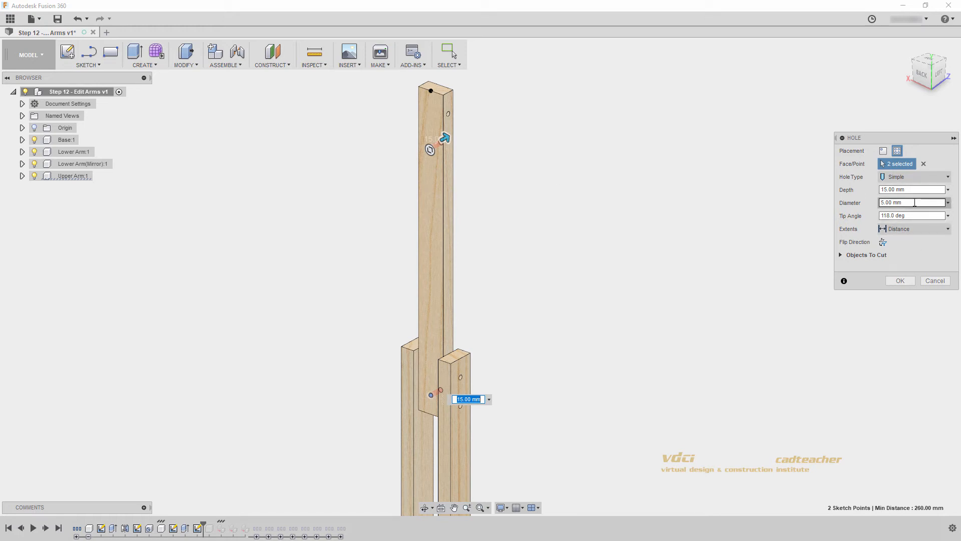
drag(905, 189, 874, 203)
text(t)
click(911, 205)
text(d)
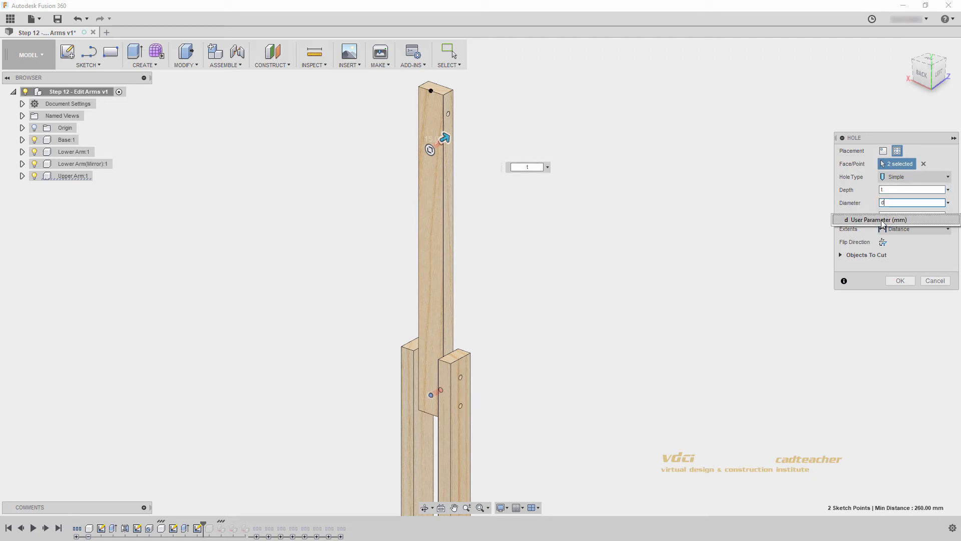
click(883, 221)
click(900, 281)
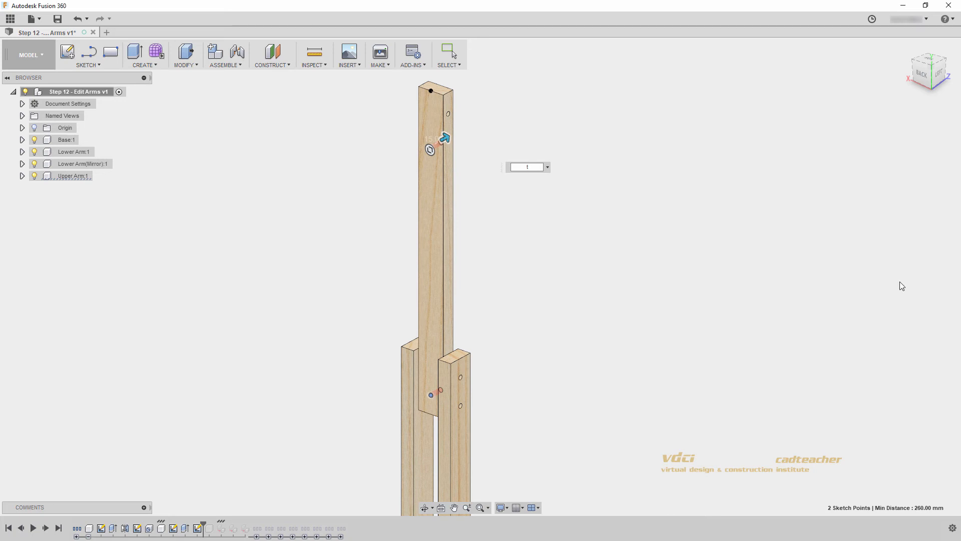
- Roll the timeline forward to its end and collapse the expanded group of arm features
scroll(580, 362, down, 2)
shift+middle_drag(563, 378, 592, 258)
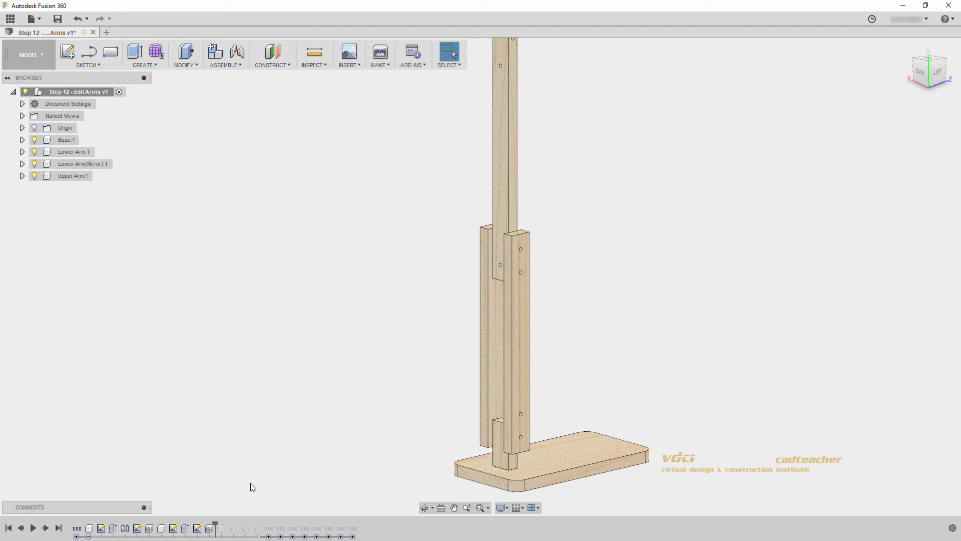
drag(218, 522, 359, 521)
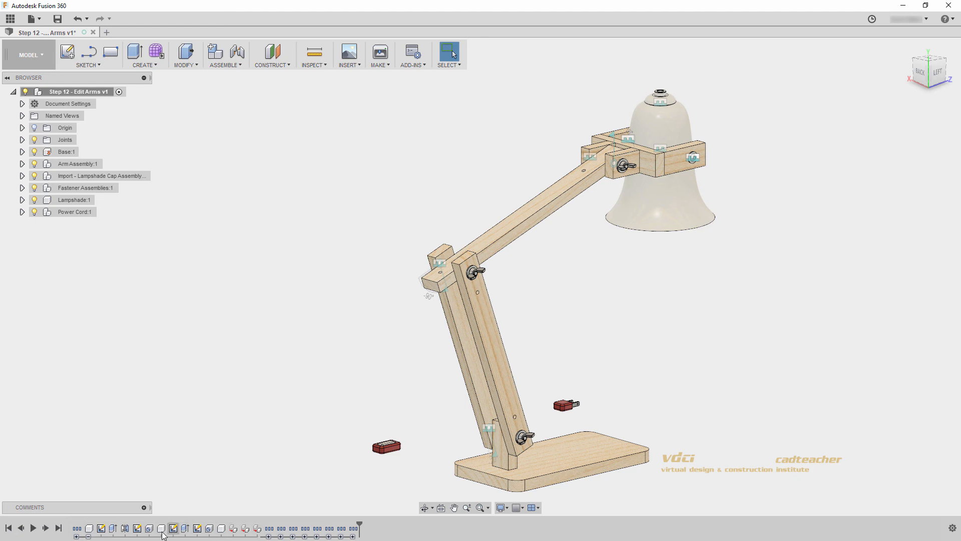
click(89, 537)
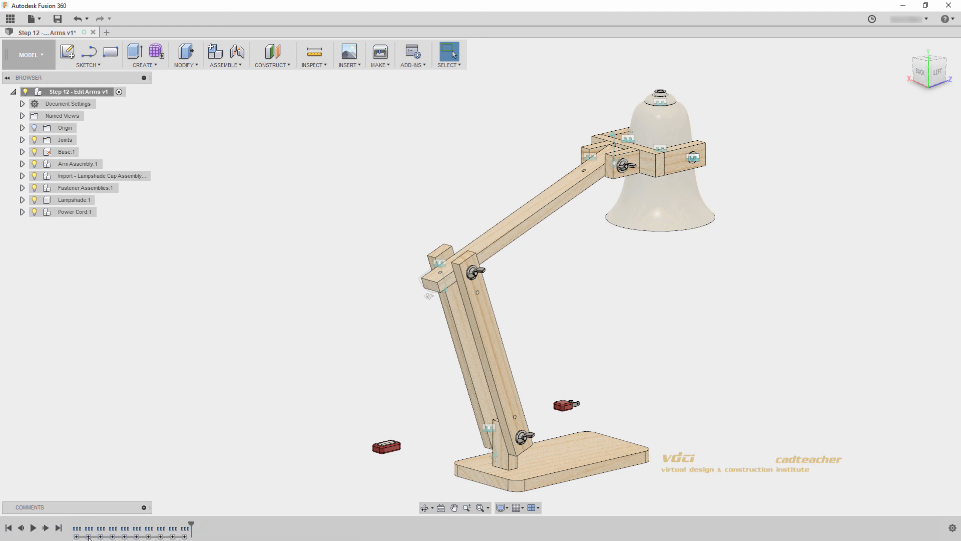
- Restore the home view of the complete lamp and save the design as a new version
shift+middle_drag(283, 381, 564, 247)
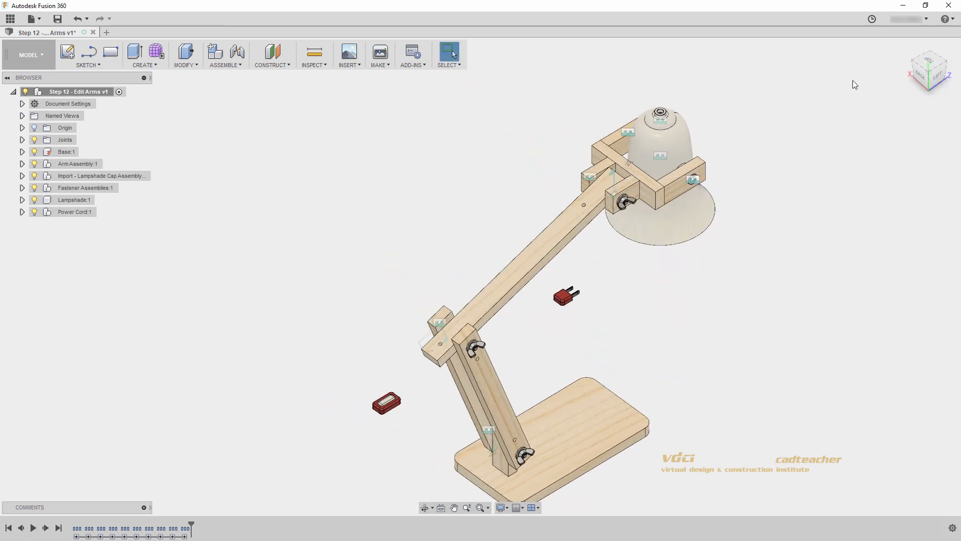
click(906, 48)
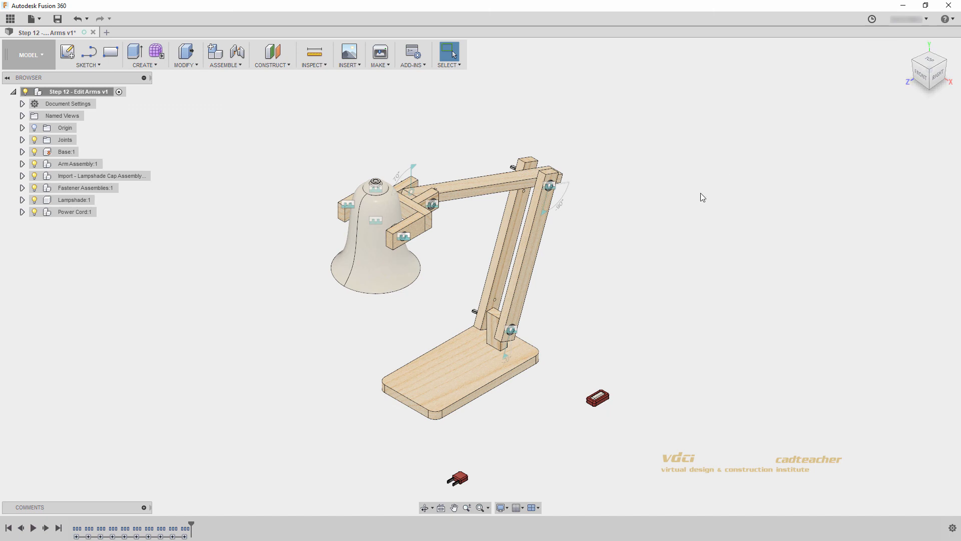
middle_drag(608, 235, 636, 212)
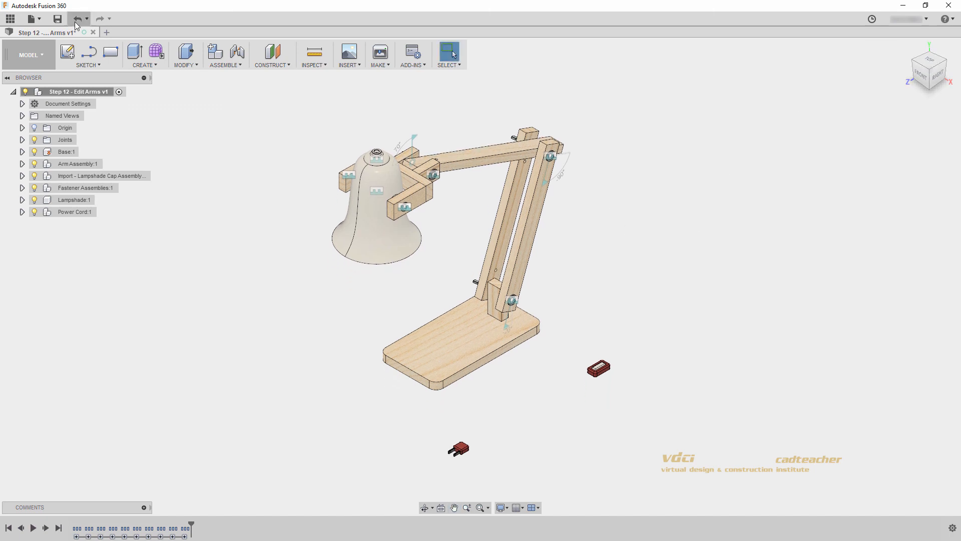
click(57, 18)
click(469, 271)
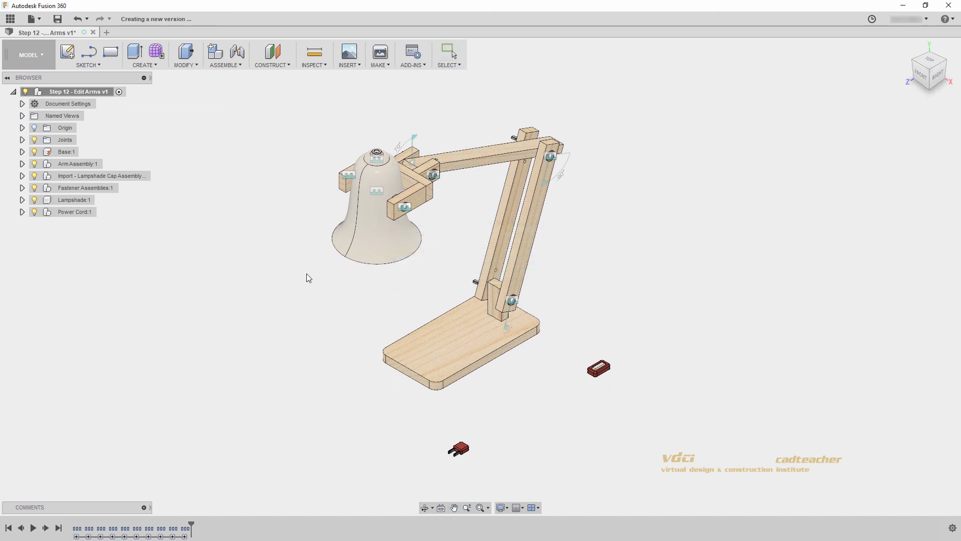